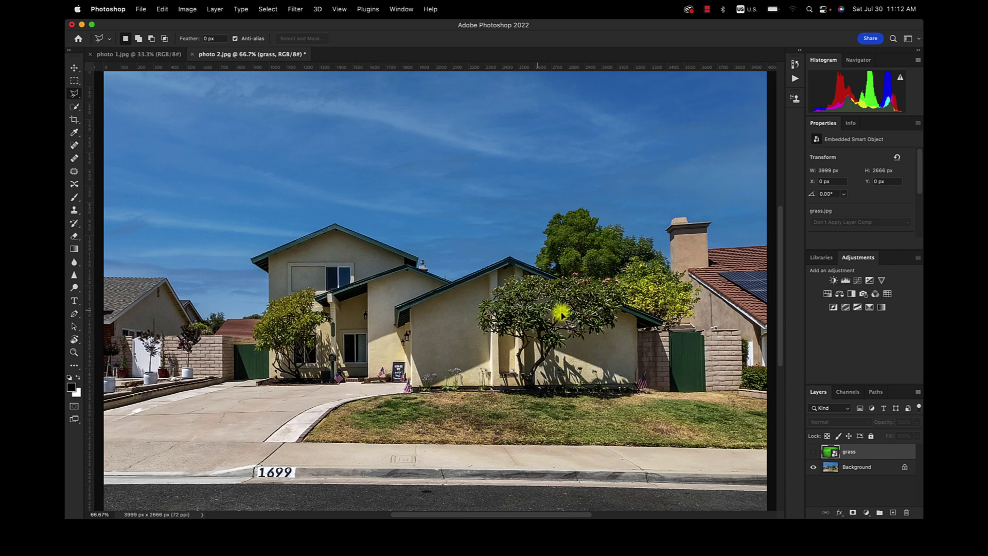
- Select the grass layer and toggle it off and on, leaving the green lawn visible
left_click(871, 466)
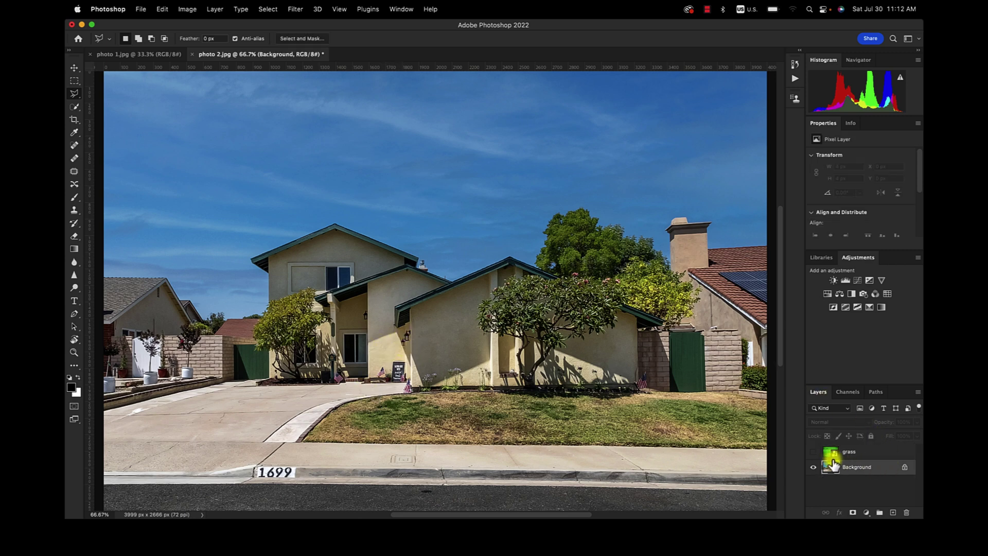
left_click(852, 453)
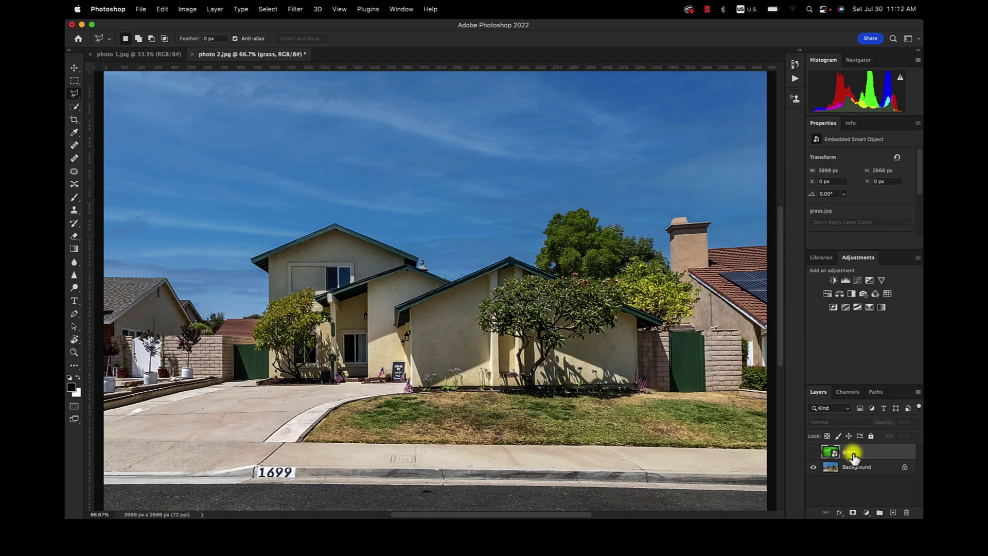
left_click(814, 452)
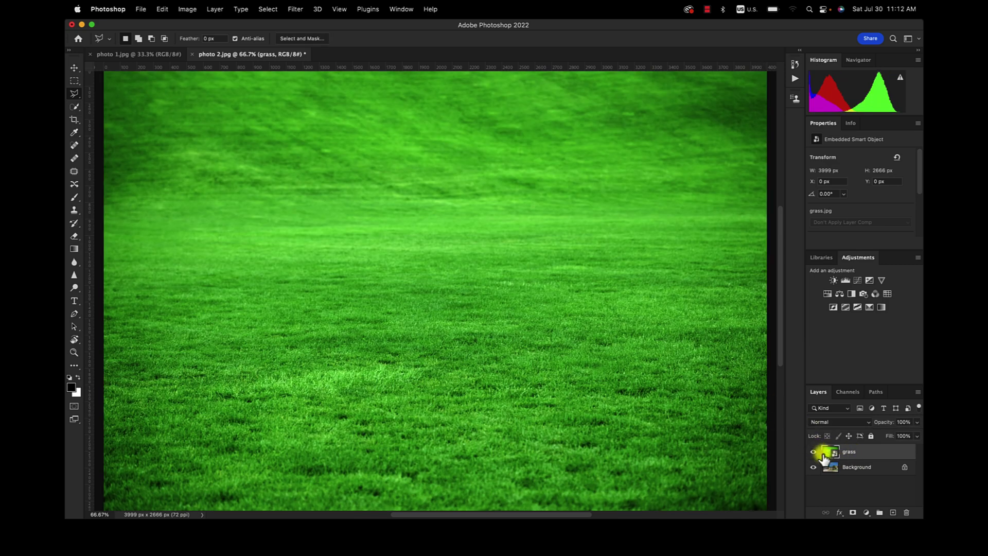
left_click(814, 452)
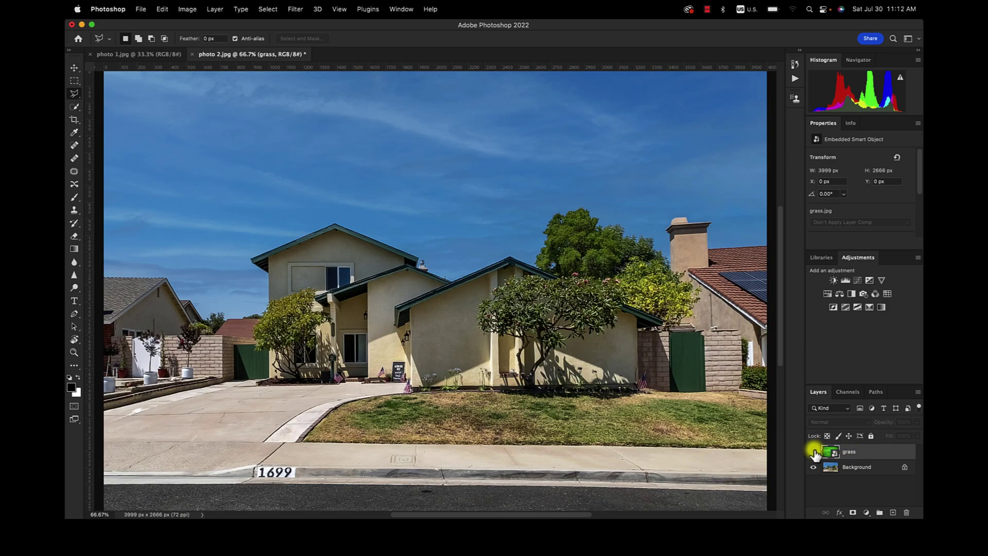
left_click(814, 452)
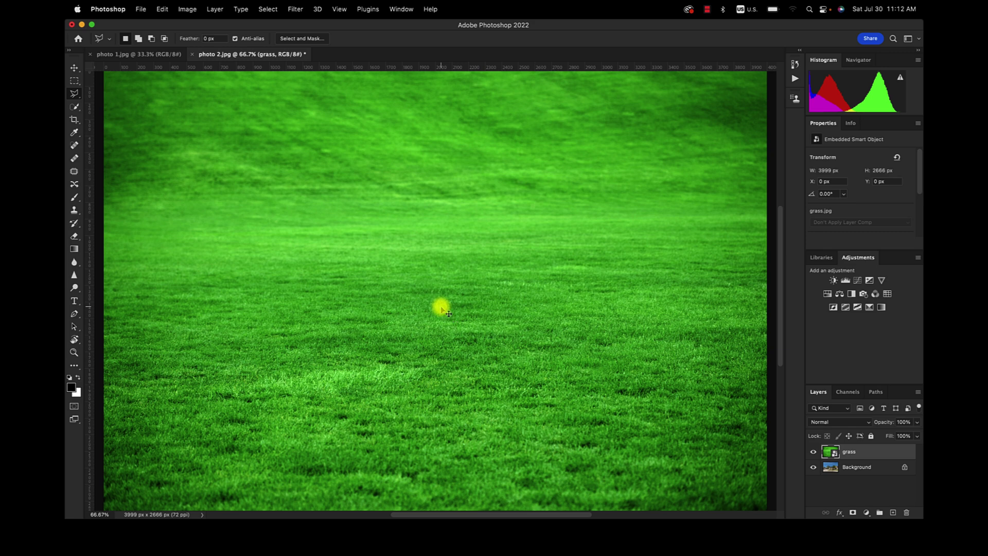
- Scale the grass layer to about 46%, position it over the lawn, and set opacity to 78%
key("super+t")
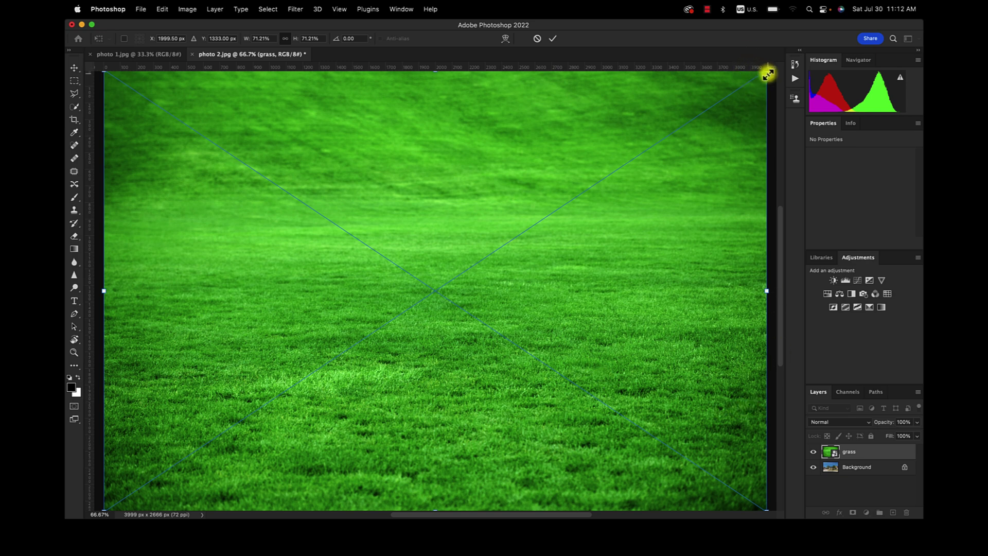
left_click_drag(766, 73, 558, 324)
left_click_drag(456, 373, 667, 375)
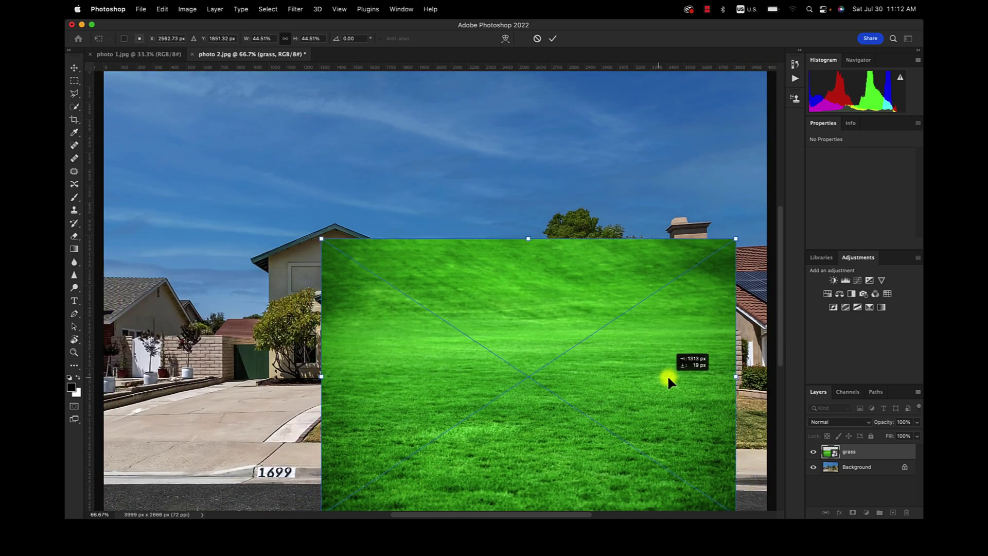
left_click_drag(886, 424, 876, 426)
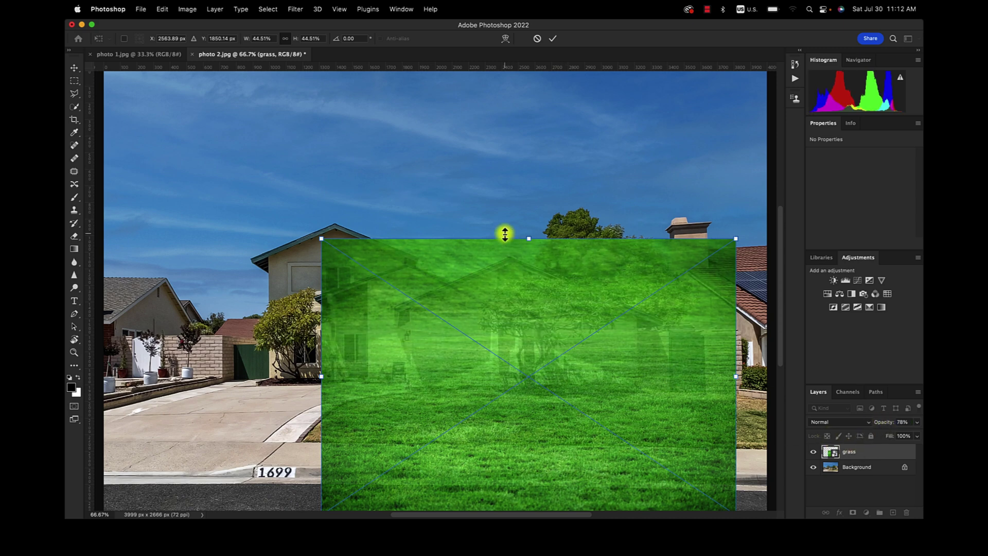
left_click_drag(370, 314, 319, 286)
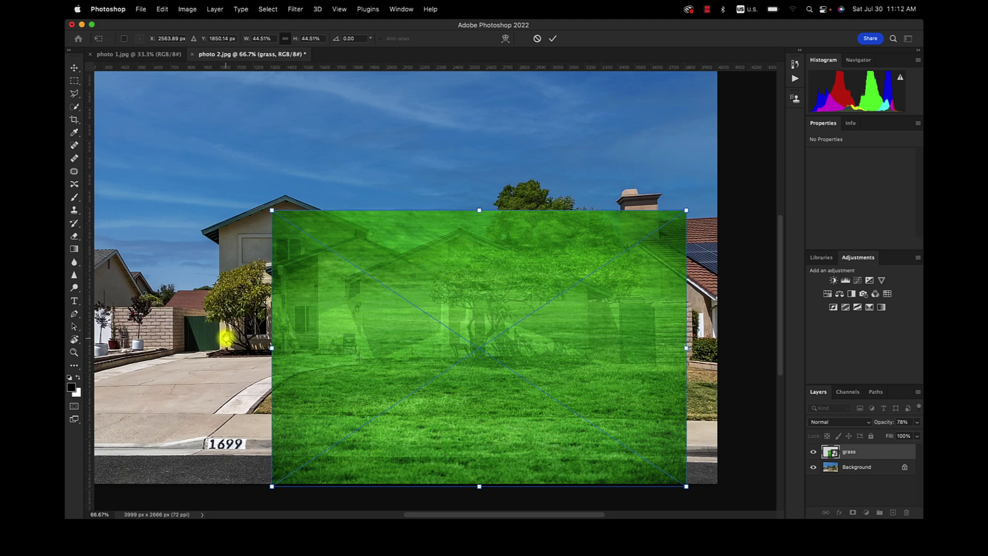
mouse_move(225, 338)
left_mouse_down()
mouse_move(351, 366)
mouse_move(285, 334)
mouse_move(236, 326)
left_mouse_up()
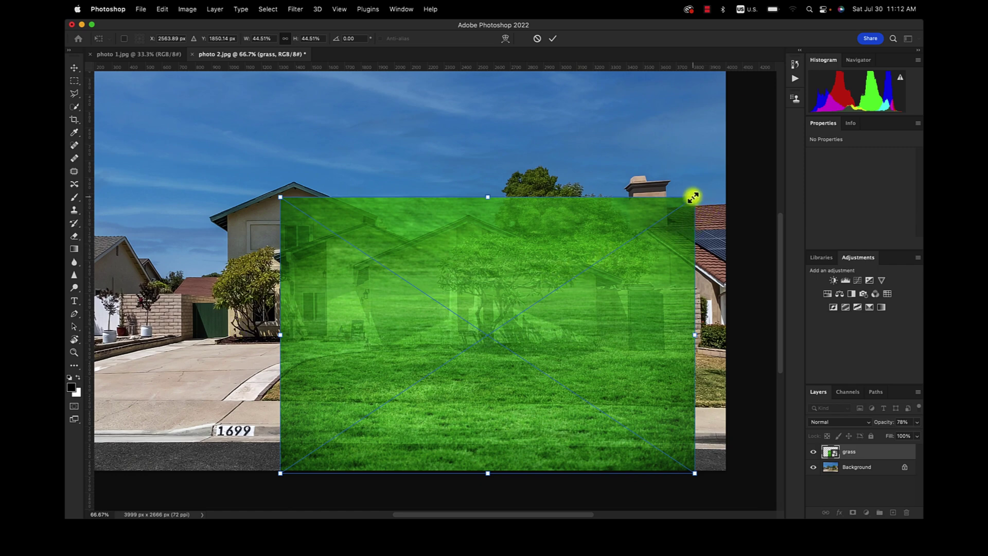
left_click_drag(693, 197, 712, 186)
left_click_drag(645, 258, 641, 249)
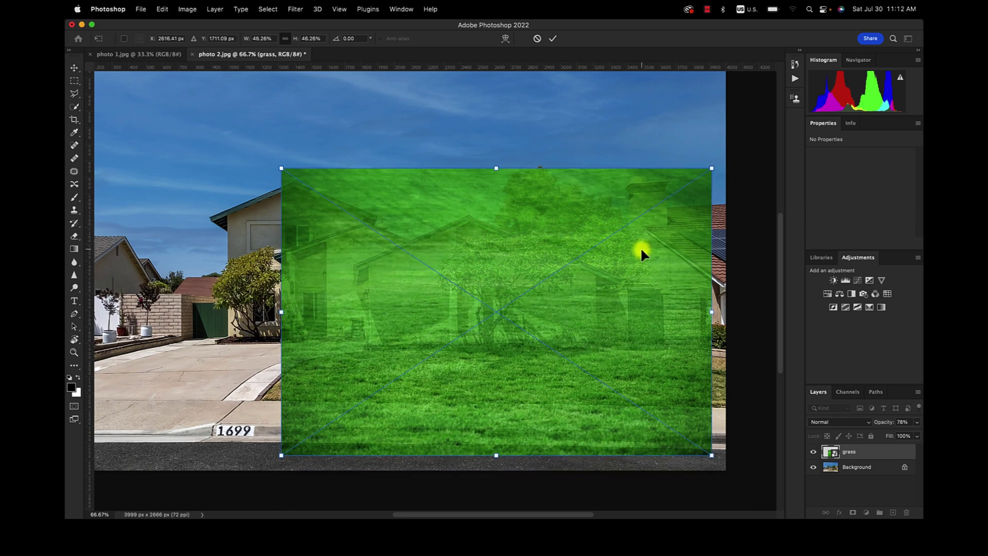
key("Return")
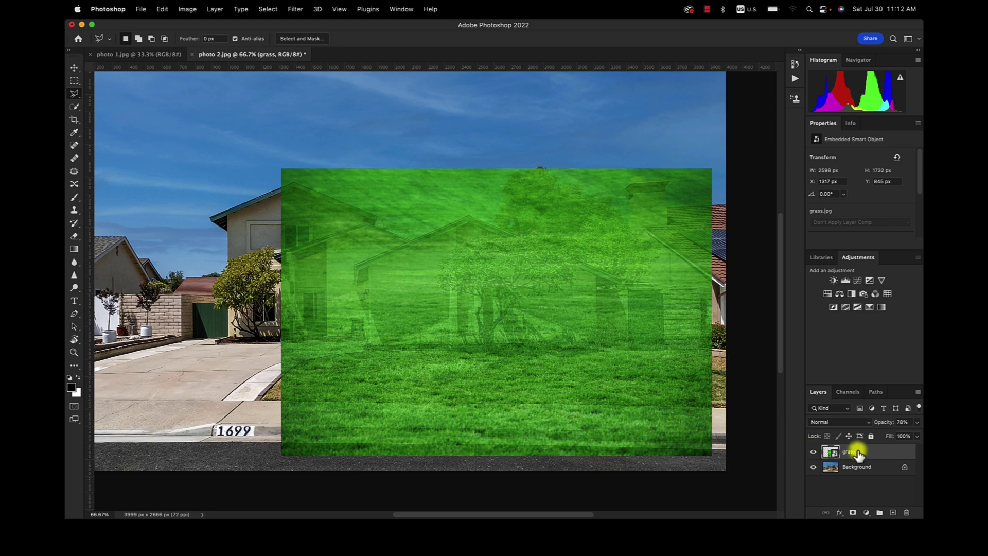
- At 67% opacity, enlarge the grass to about 51% (2860 × 1907 px), then restore 100% opacity
left_click_drag(884, 425, 919, 421)
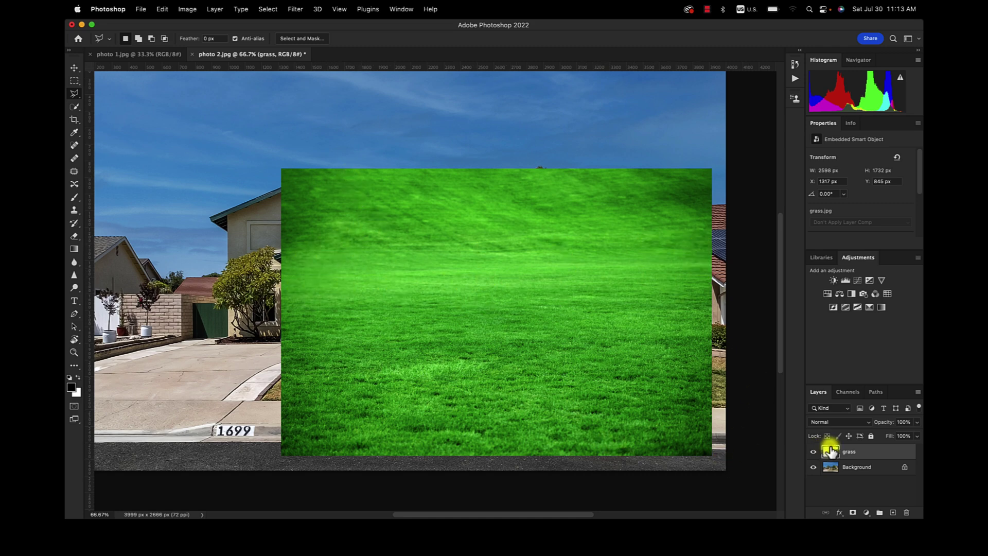
left_click_drag(889, 423, 873, 426)
key("cmd+t")
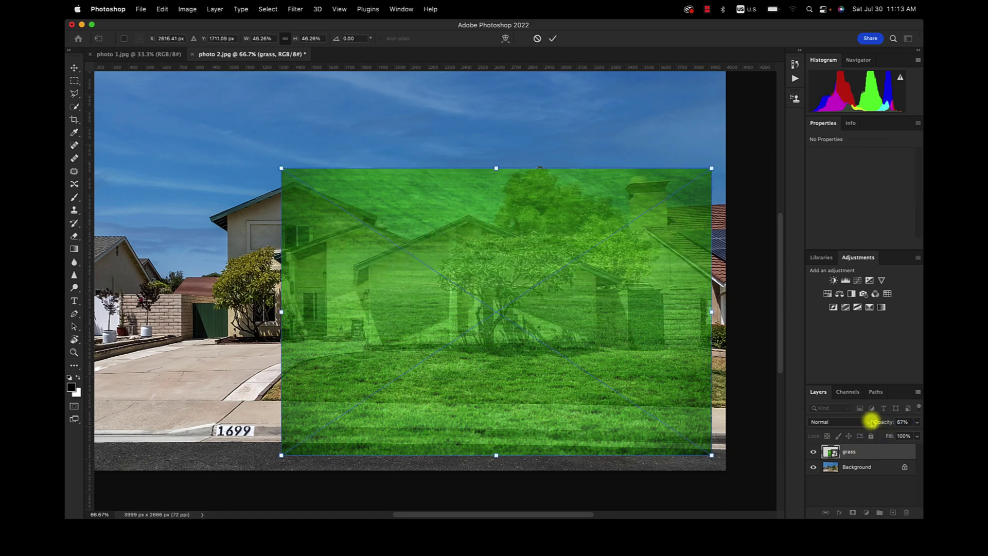
left_click_drag(509, 370, 461, 350)
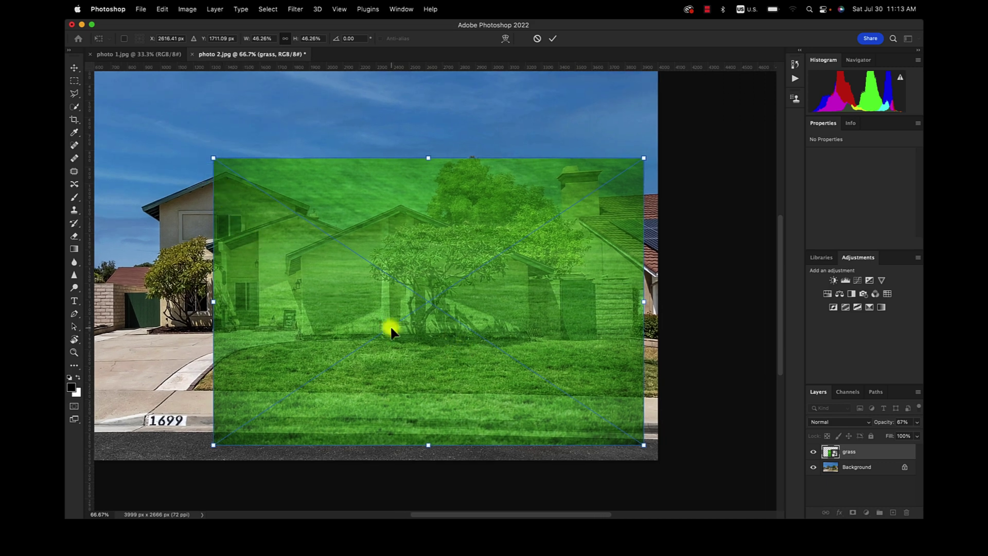
left_click_drag(436, 374, 438, 344)
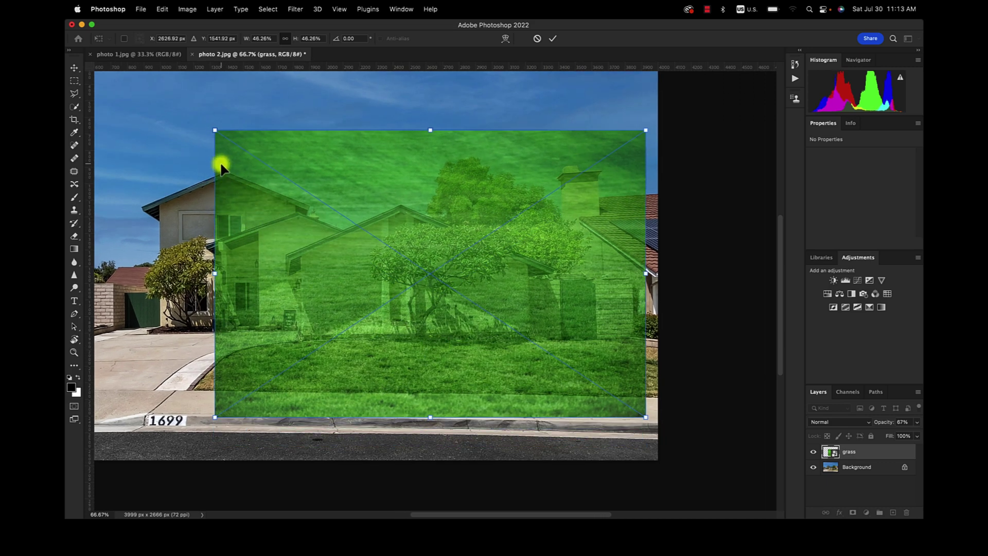
left_click_drag(211, 130, 189, 113)
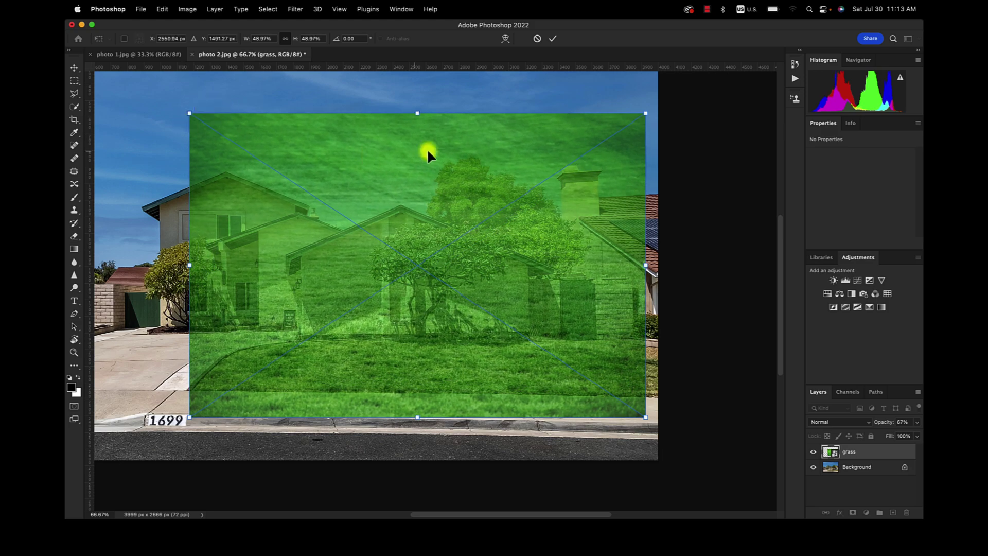
left_click_drag(646, 114, 664, 101)
left_click_drag(495, 343, 494, 342)
key("Return")
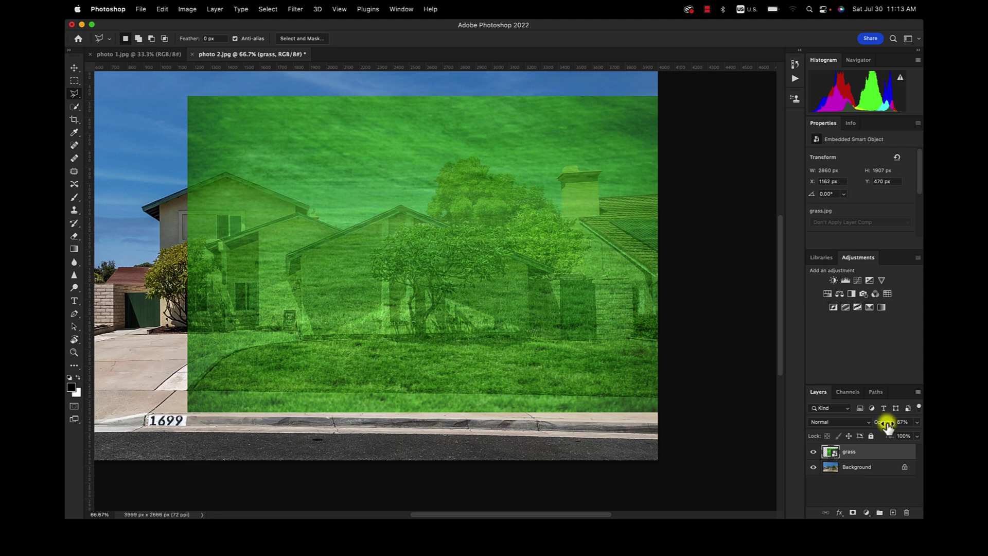
left_click_drag(886, 423, 920, 422)
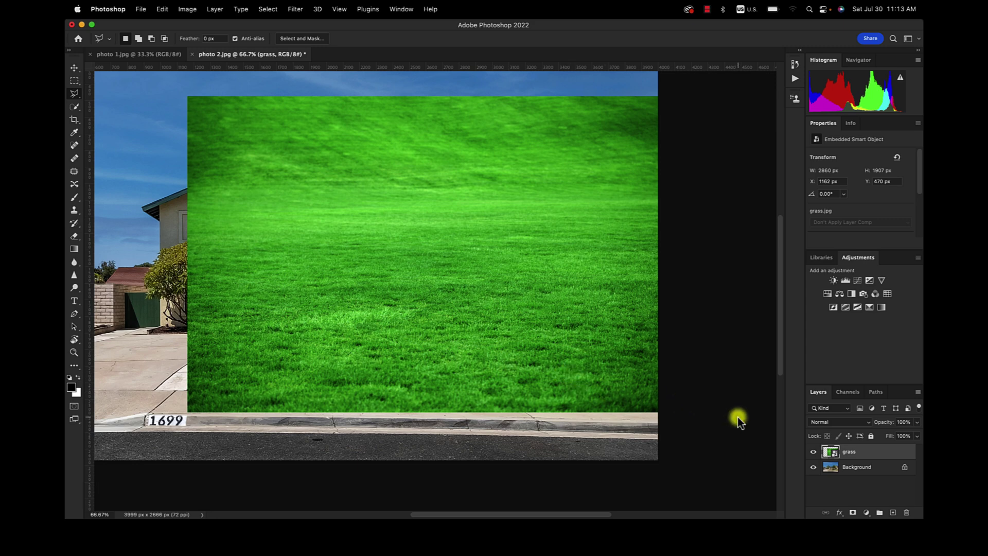
- Add a layer mask to the grass layer and invert it to black, hiding the grass
left_click(854, 513)
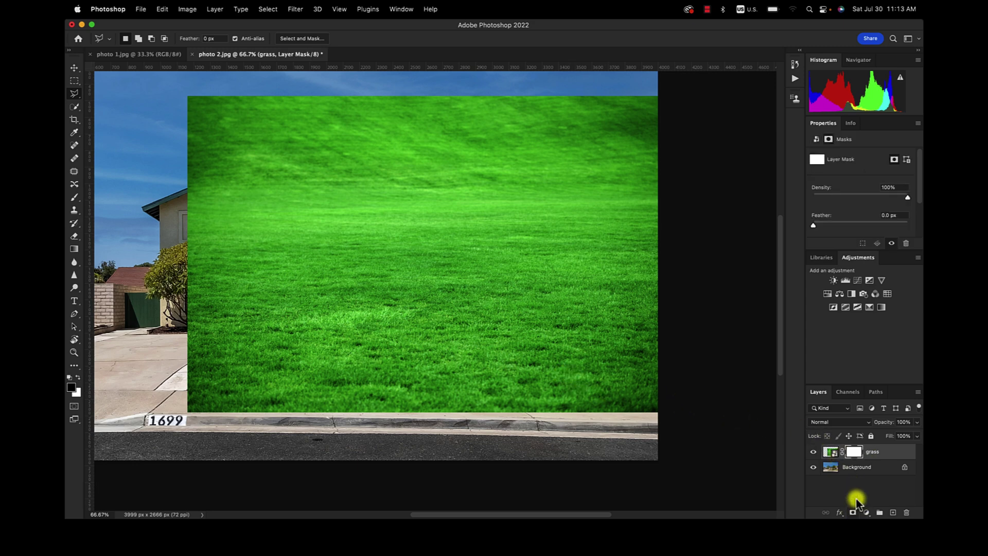
left_click(854, 453)
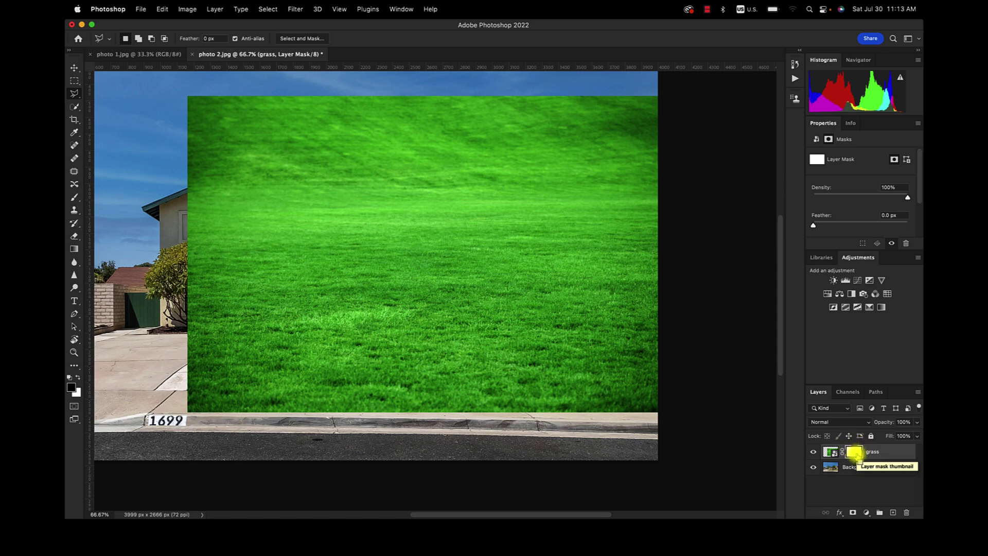
key("super+i")
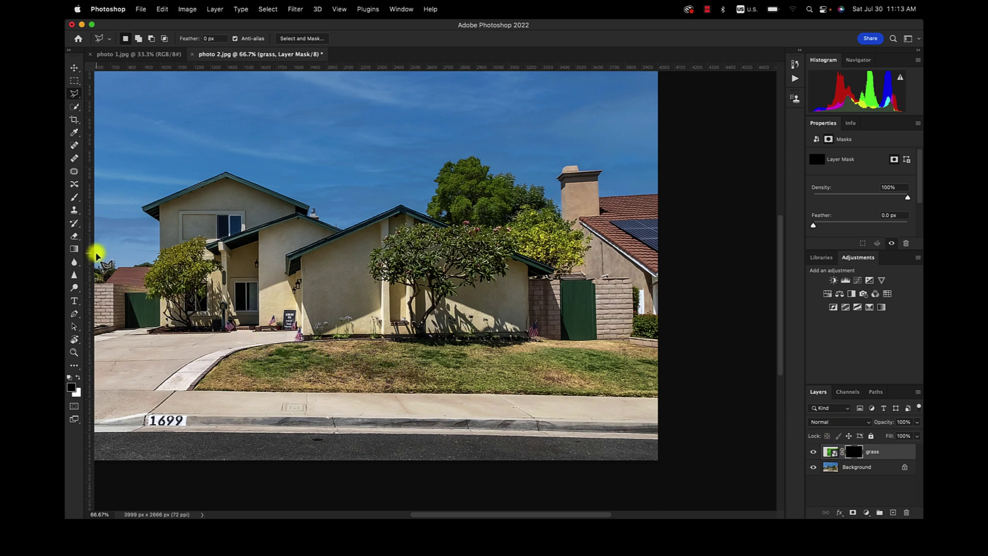
left_click(74, 199)
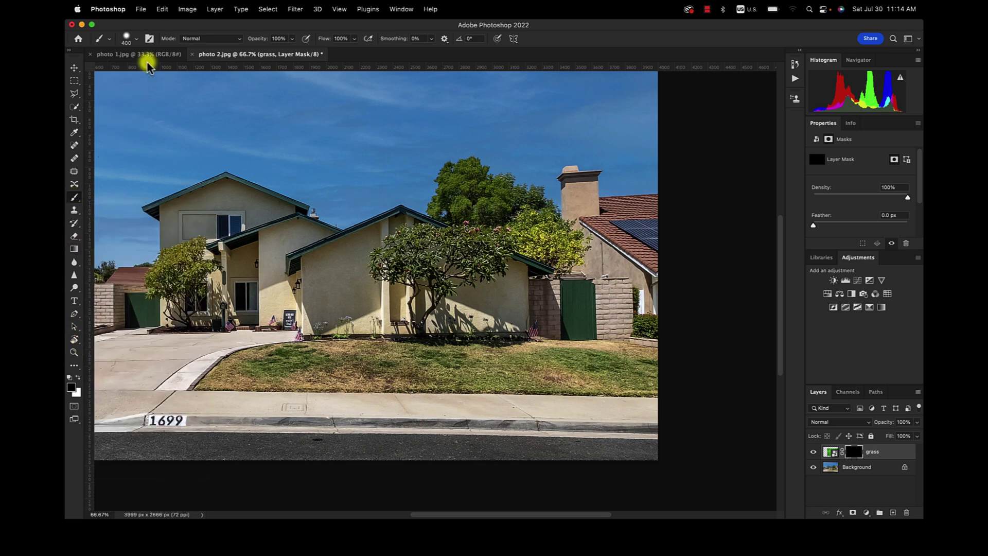
- Confirm a 400 px, 0% hardness brush and set the foreground colour to white
left_click(137, 38)
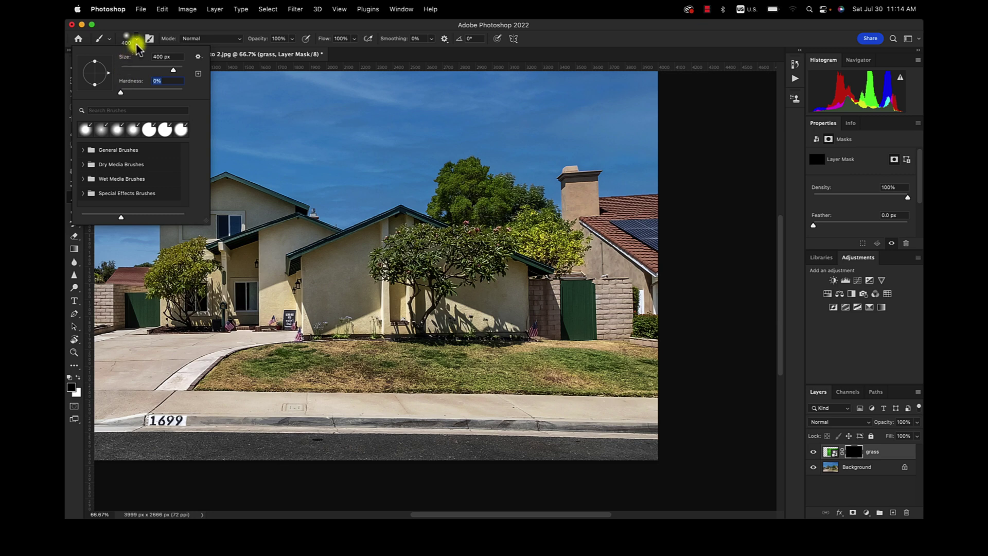
left_click(149, 45)
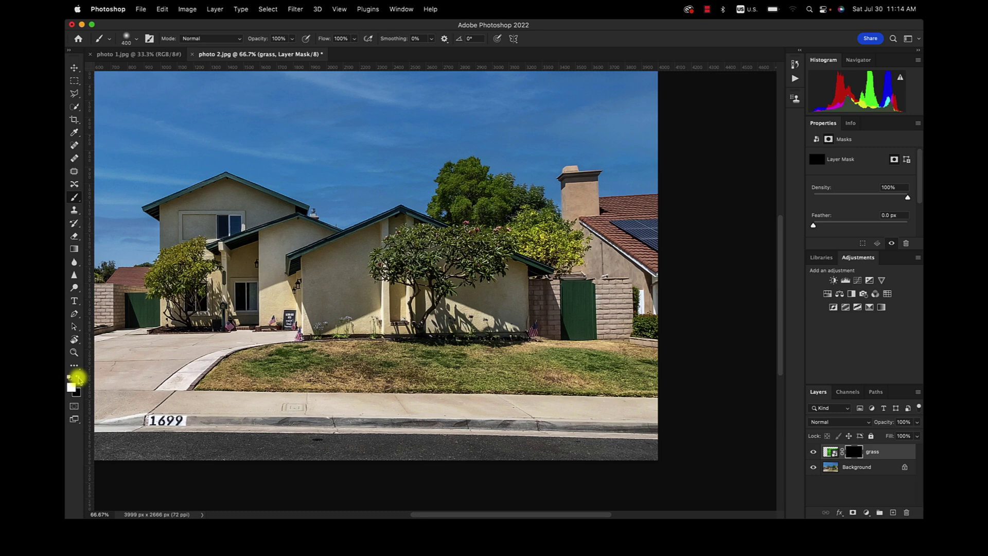
left_click(72, 387)
left_click(713, 175)
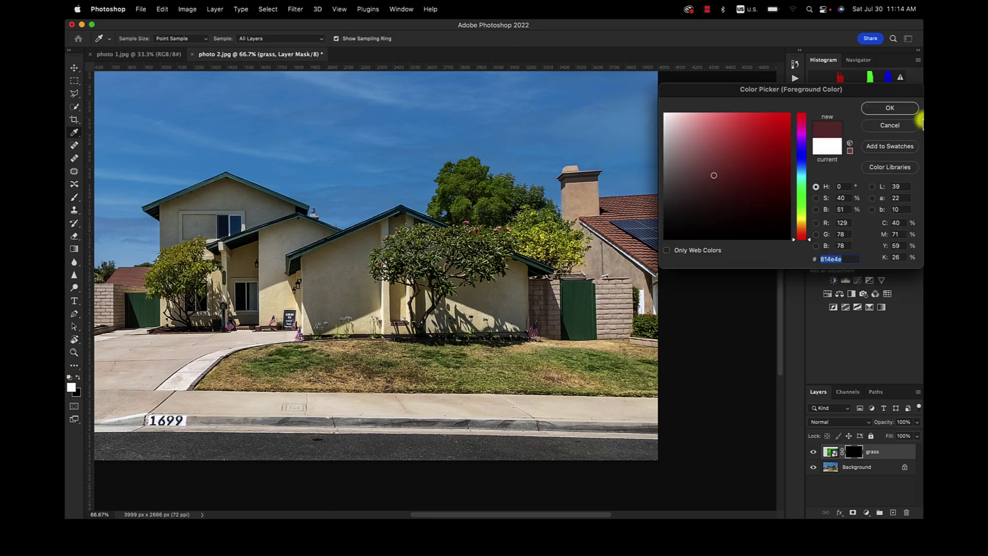
left_click(890, 107)
key("b")
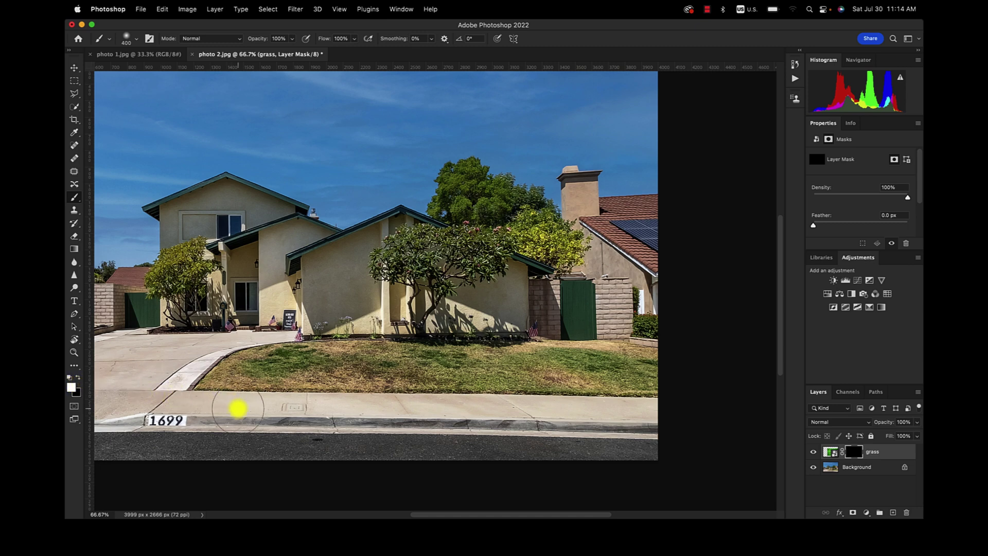
- Paint the mask near the driveway and, with a smaller brush, along the curved front curb
mouse_move(211, 360)
left_mouse_down()
mouse_move(172, 355)
mouse_move(217, 353)
mouse_move(246, 373)
left_mouse_up()
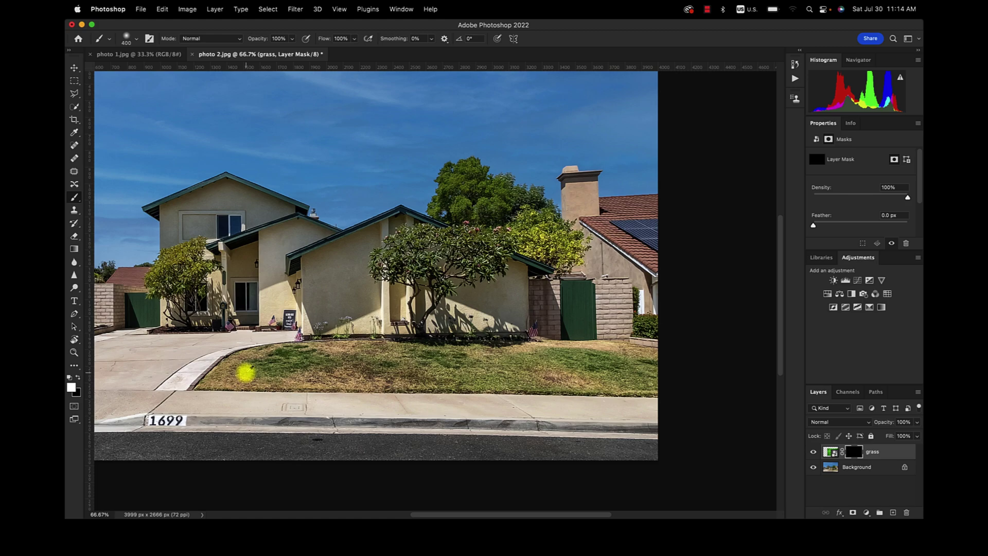
scroll(246, 373, "up", 10)
scroll(245, 374, "down", 8)
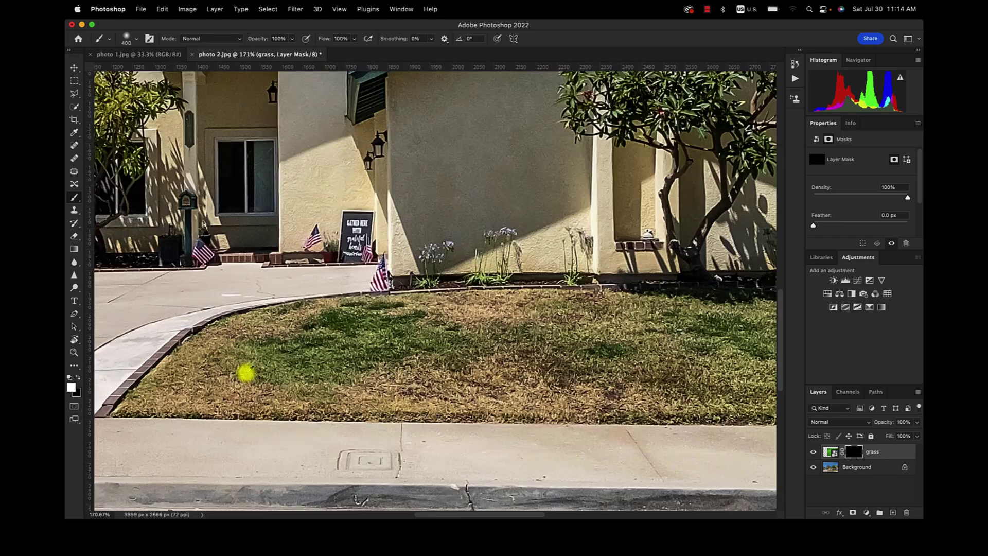
scroll(245, 373, "up", 4)
scroll(245, 373, "down", 8)
scroll(245, 373, "up", 4)
key("bracketleft")
key("bracketleft")
key("bracketleft")
key("bracketleft")
key("bracketleft")
scroll(245, 373, "left", 5)
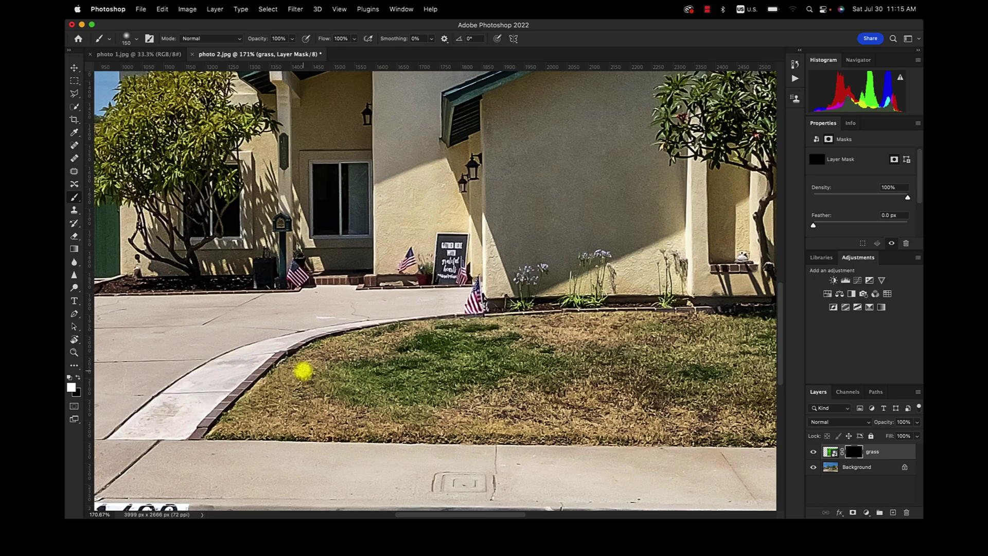
mouse_move(304, 371)
left_mouse_down()
mouse_move(265, 428)
mouse_move(331, 427)
mouse_move(259, 392)
left_mouse_up()
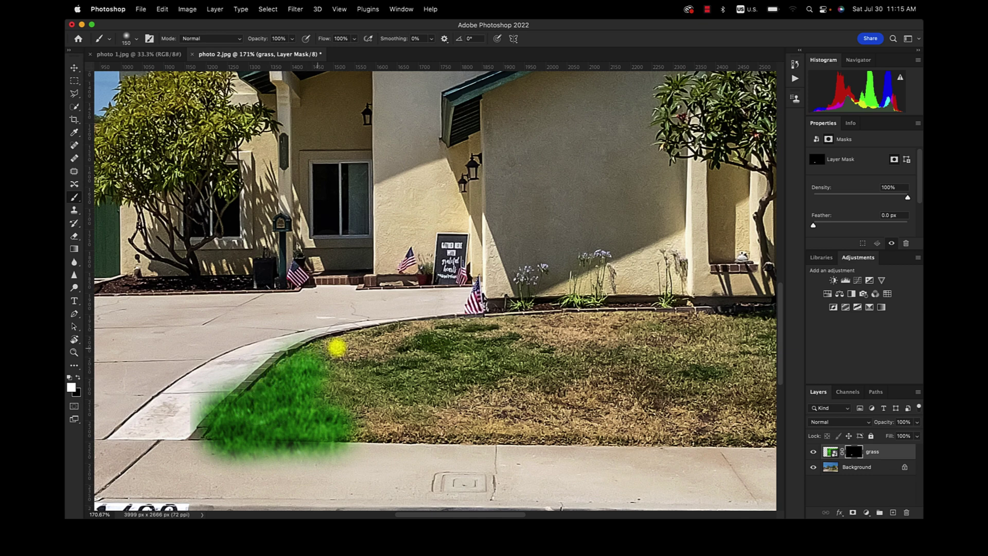
key("bracketleft")
key("bracketleft")
mouse_move(346, 351)
left_mouse_down()
mouse_move(307, 353)
mouse_move(384, 338)
left_mouse_up()
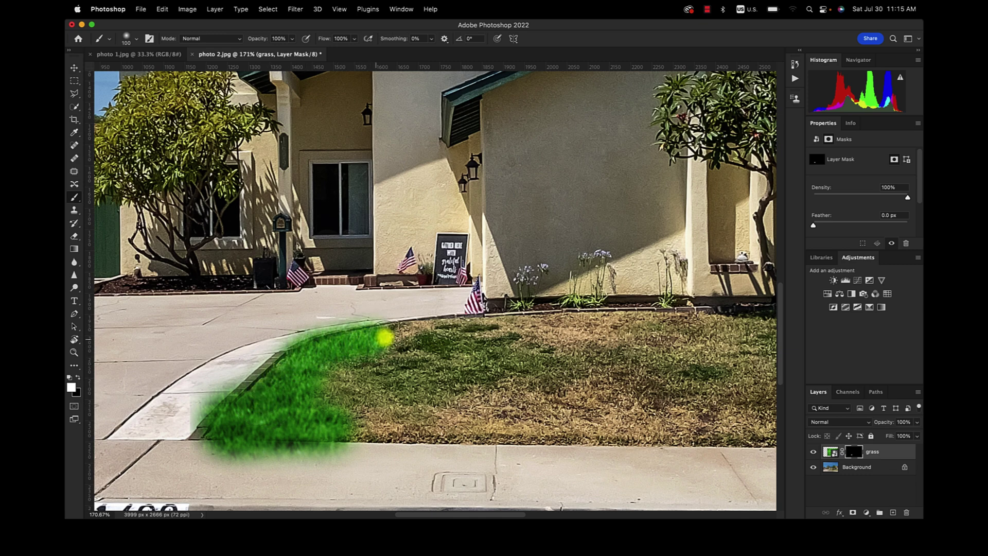
mouse_move(324, 419)
left_mouse_down()
mouse_move(416, 436)
mouse_move(525, 430)
left_mouse_up()
mouse_move(360, 403)
left_mouse_down()
mouse_move(370, 379)
mouse_move(346, 393)
mouse_move(349, 382)
mouse_move(394, 354)
mouse_move(379, 348)
mouse_move(417, 337)
mouse_move(749, 324)
mouse_move(668, 351)
mouse_move(433, 372)
left_mouse_up()
- With a larger brush, paint green grass over the remaining brown lawn up to the gate
key("bracketright")
key("bracketright")
key("bracketright")
key("bracketright")
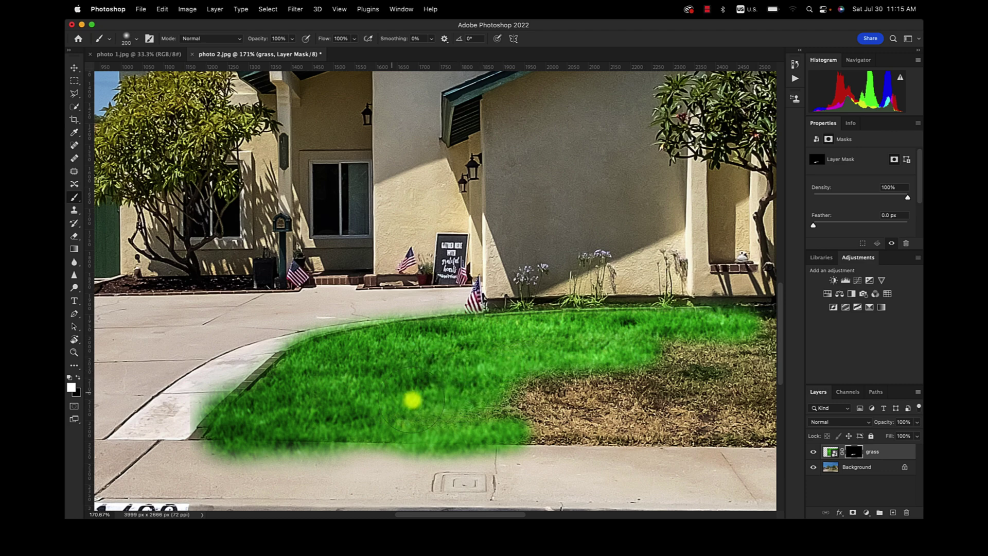
mouse_move(412, 400)
left_mouse_down()
mouse_move(323, 415)
mouse_move(601, 410)
mouse_move(619, 378)
mouse_move(629, 407)
mouse_move(607, 414)
mouse_move(589, 387)
mouse_move(571, 395)
left_mouse_up()
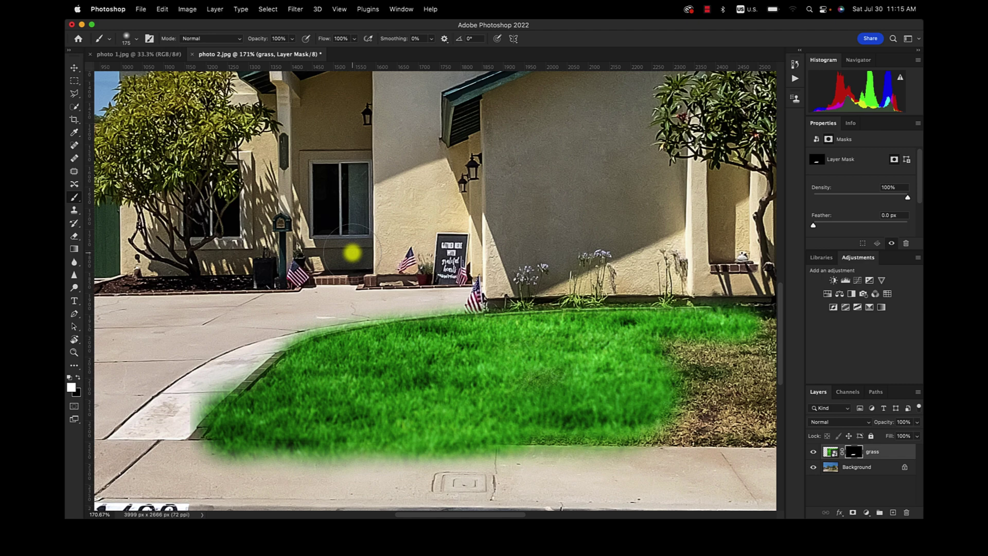
key("bracketright")
scroll(485, 327, "right", 6)
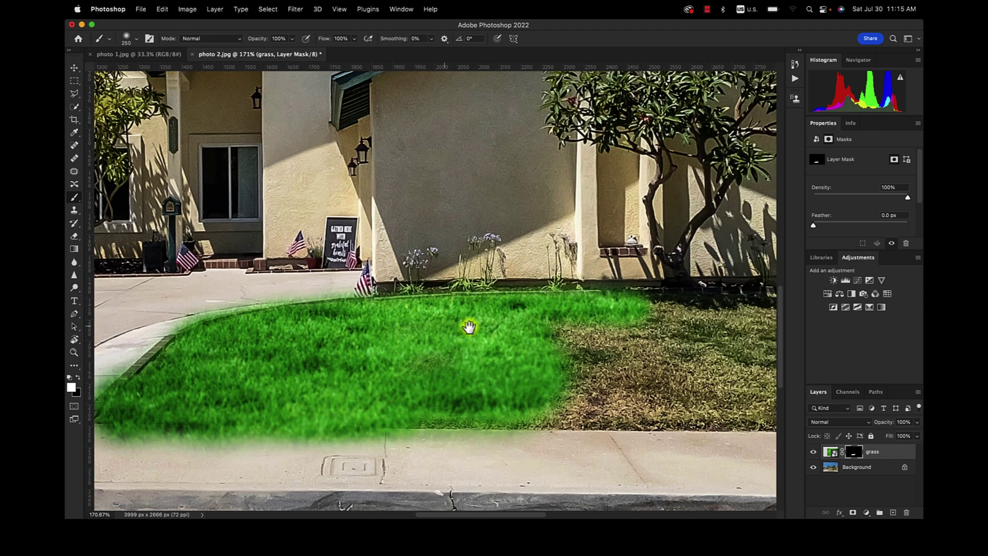
mouse_move(307, 355)
left_mouse_down()
mouse_move(674, 348)
mouse_move(655, 377)
mouse_move(443, 370)
left_mouse_up()
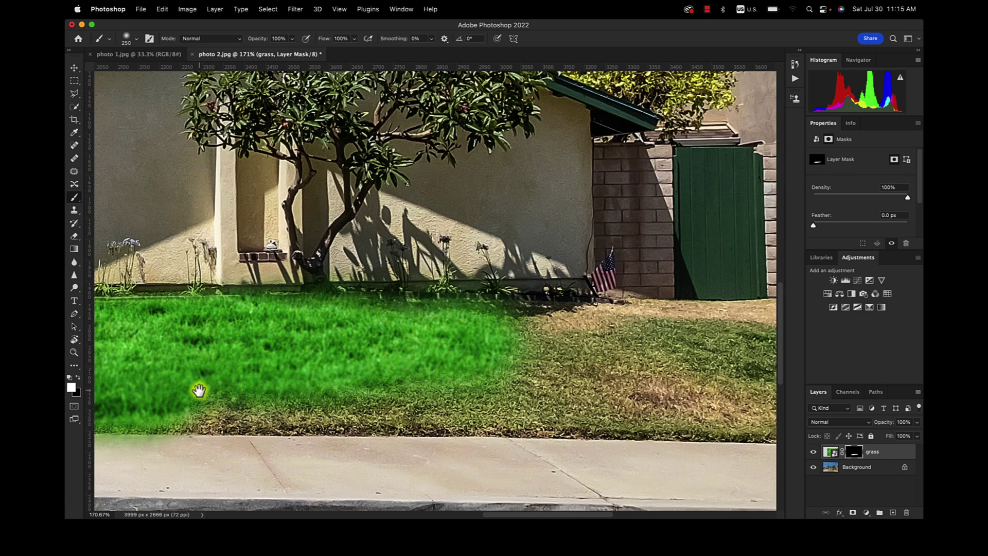
mouse_move(198, 392)
left_mouse_down()
mouse_move(516, 377)
mouse_move(366, 390)
mouse_move(649, 394)
left_mouse_up()
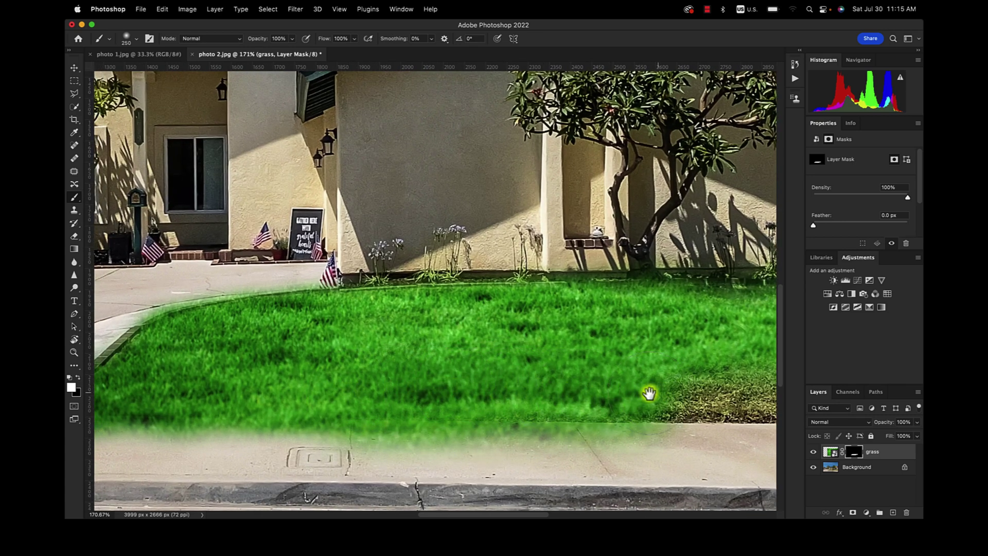
mouse_move(617, 362)
left_mouse_down()
mouse_move(470, 367)
mouse_move(415, 396)
mouse_move(580, 393)
mouse_move(342, 393)
mouse_move(544, 370)
left_mouse_up()
mouse_move(485, 350)
left_mouse_down()
mouse_move(364, 378)
mouse_move(334, 359)
mouse_move(654, 357)
mouse_move(628, 354)
mouse_move(628, 365)
mouse_move(506, 403)
mouse_move(576, 406)
mouse_move(494, 420)
mouse_move(614, 407)
mouse_move(501, 423)
mouse_move(530, 415)
left_mouse_up()
mouse_move(624, 363)
left_mouse_down()
mouse_move(407, 395)
mouse_move(538, 382)
mouse_move(659, 412)
left_mouse_up()
mouse_move(536, 417)
left_mouse_down()
mouse_move(507, 342)
mouse_move(423, 371)
mouse_move(609, 375)
mouse_move(585, 391)
mouse_move(375, 397)
mouse_move(661, 406)
mouse_move(629, 404)
left_mouse_up()
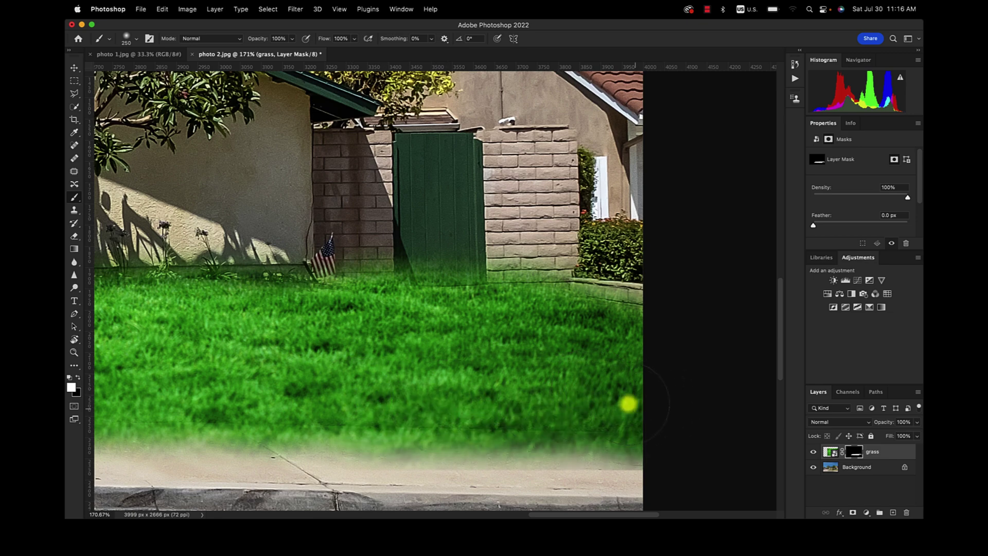
scroll(645, 354, "left", 10)
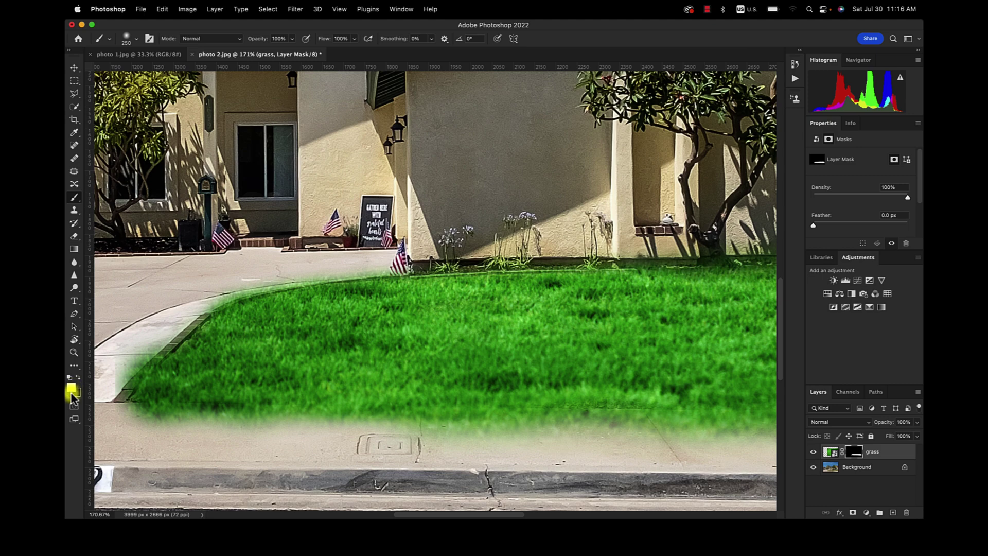
- Set the brush hardness to 54%
left_click(133, 38)
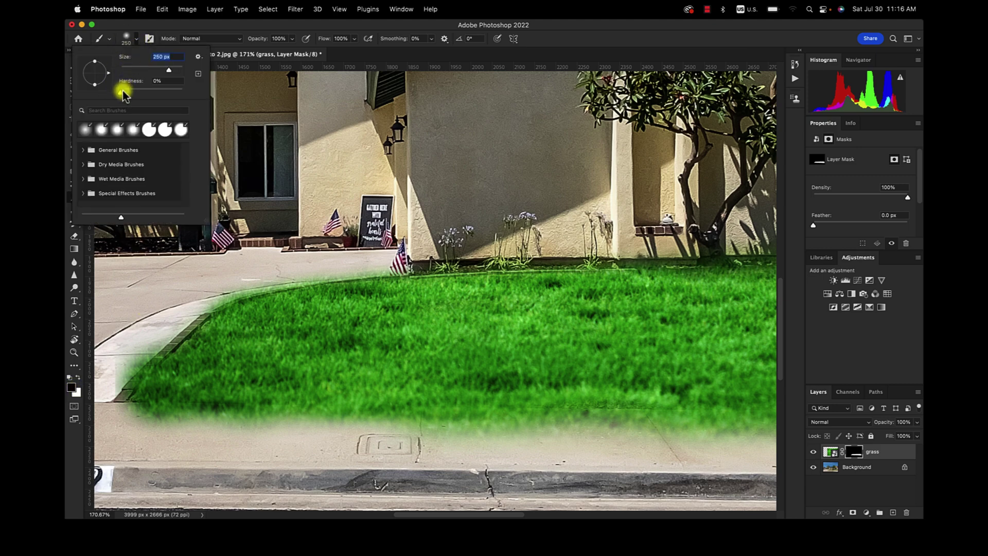
left_click(153, 91)
left_click(137, 40)
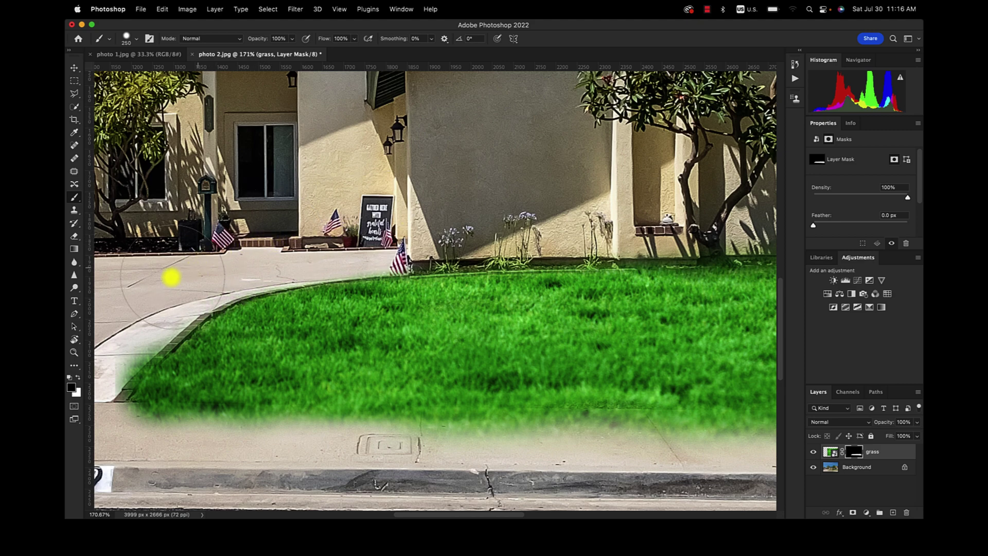
- Pan across the lawn from the curb to the gate and brick wall to check grass edges
left_click_drag(227, 327, 362, 253)
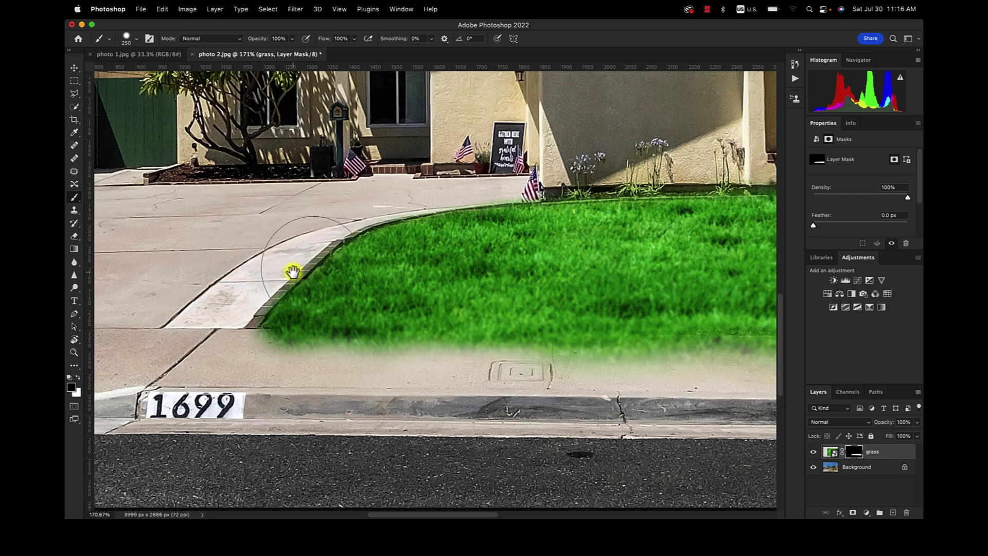
scroll(293, 271, "right", 10)
scroll(294, 271, "up", 3)
scroll(308, 288, "right", 1)
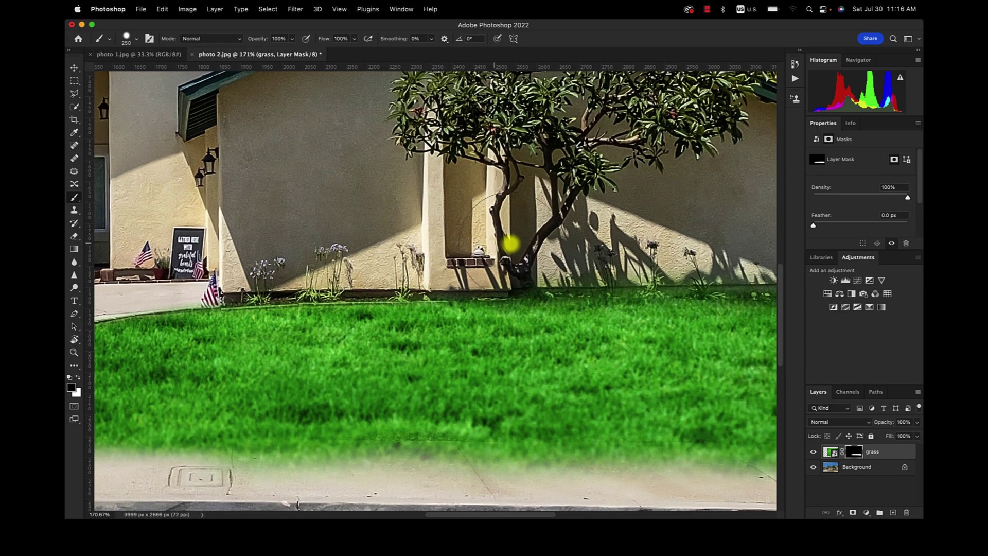
left_click_drag(624, 249, 422, 247)
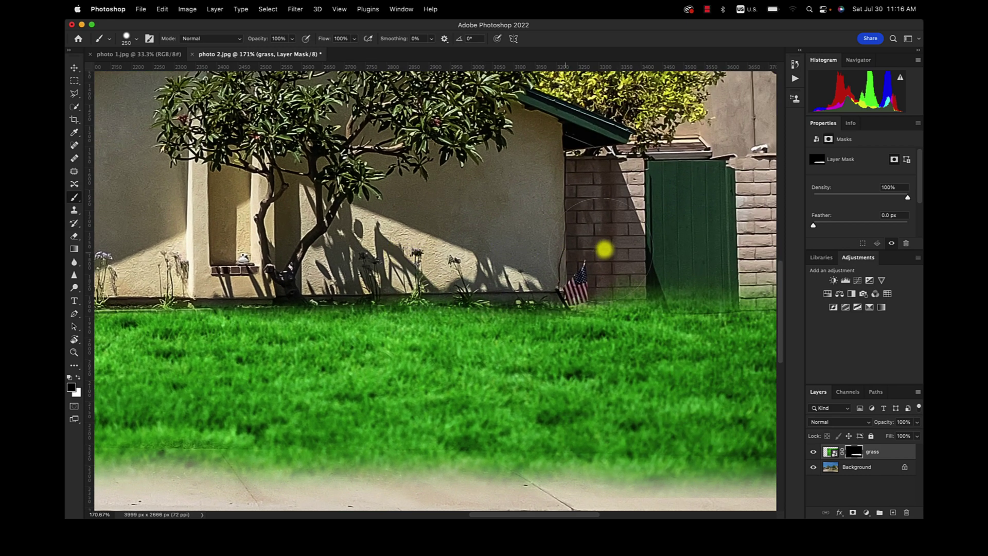
mouse_move(626, 230)
left_mouse_down()
mouse_move(466, 229)
mouse_move(484, 254)
mouse_move(561, 255)
mouse_move(494, 261)
mouse_move(630, 258)
mouse_move(611, 245)
mouse_move(429, 240)
left_mouse_up()
left_click_drag(514, 249, 346, 245)
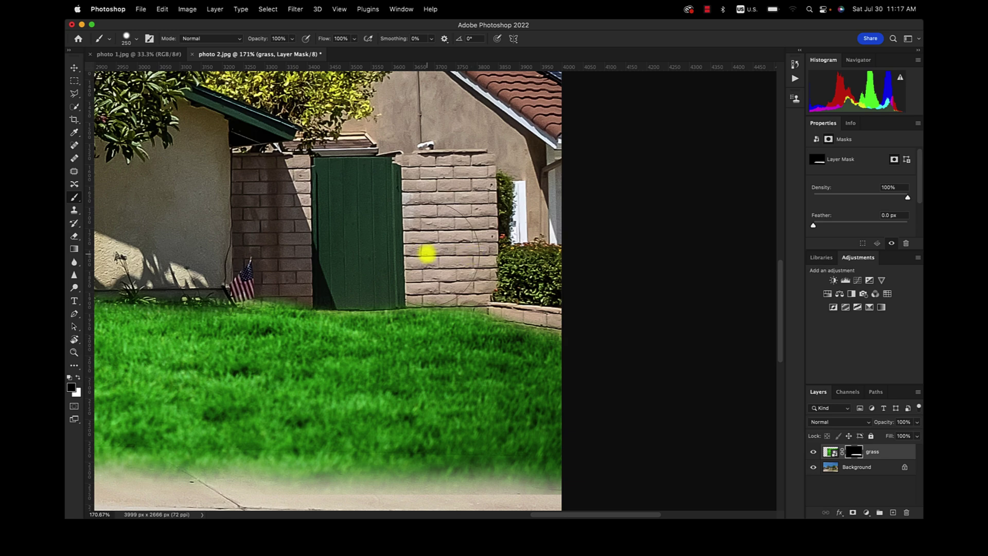
left_click_drag(576, 380, 683, 223)
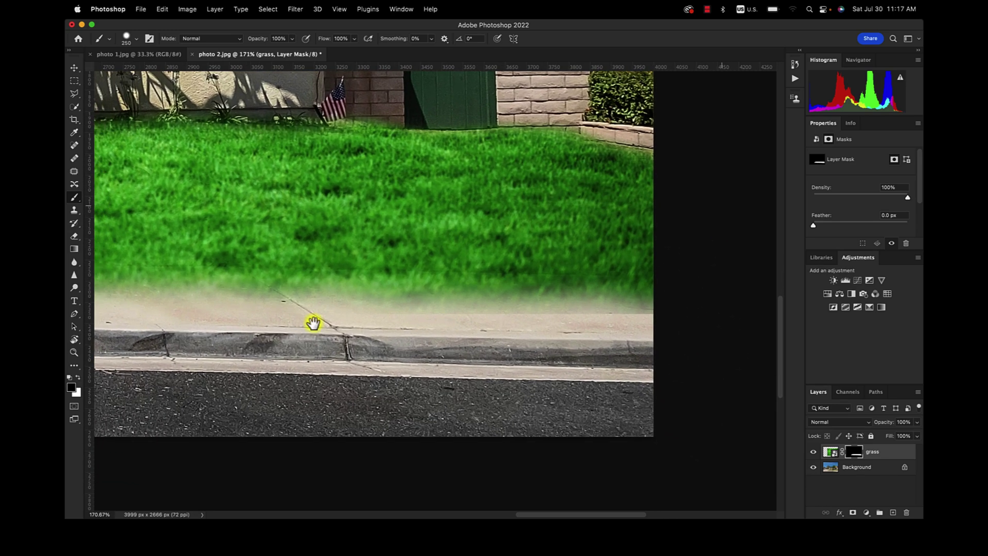
left_click_drag(313, 324, 465, 336)
- With the grass hidden, draw a polygonal selection around the sidewalk and street
key("super+minus")
key("super+minus")
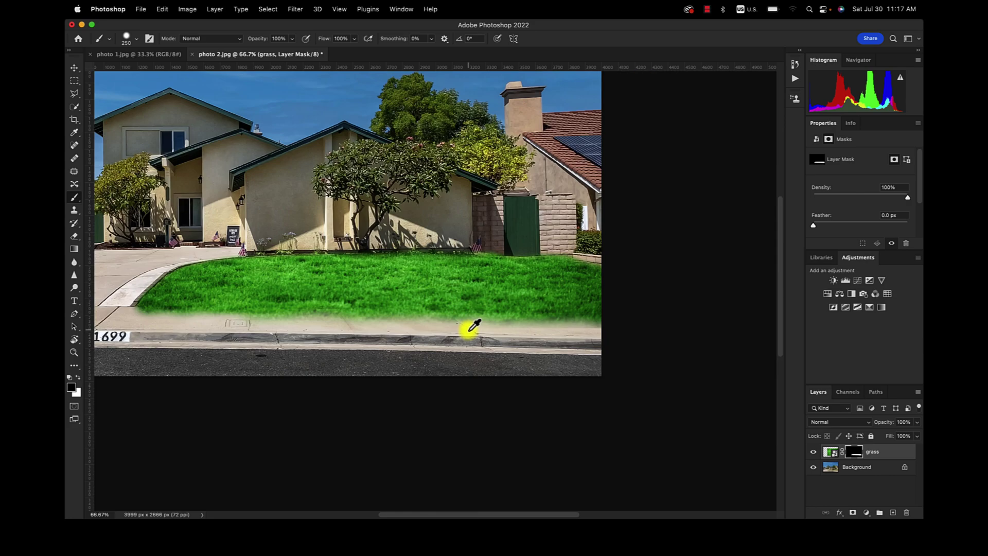
left_click(813, 453)
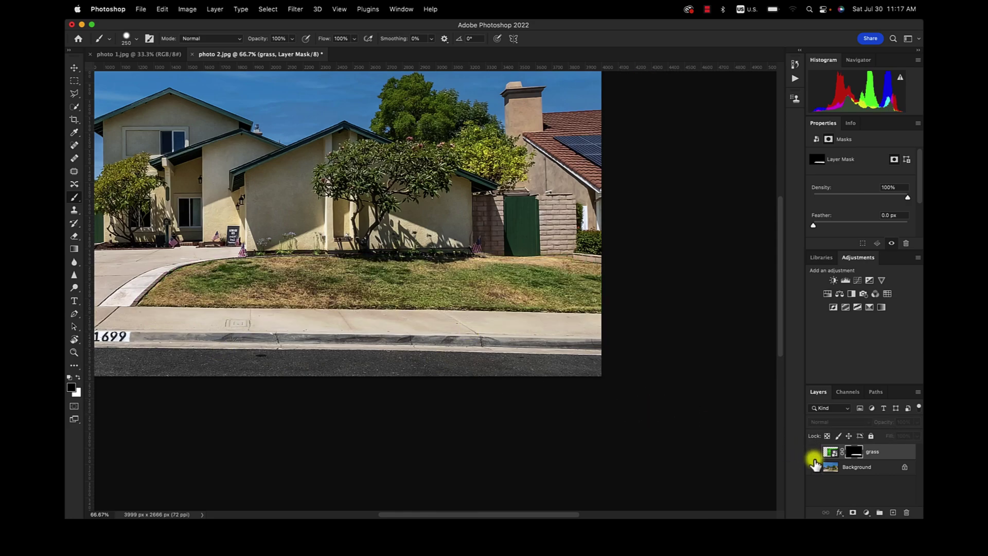
left_click(73, 94)
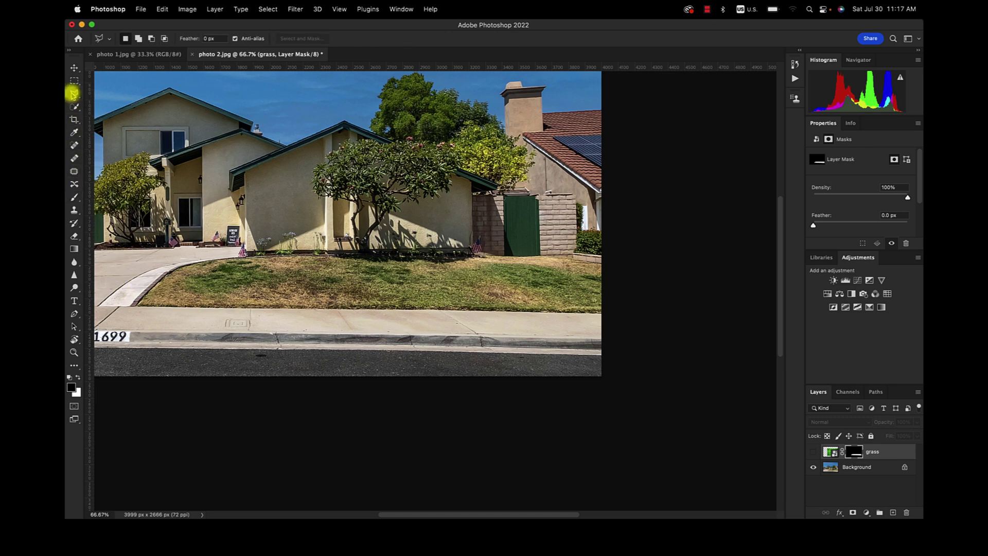
left_click(136, 308)
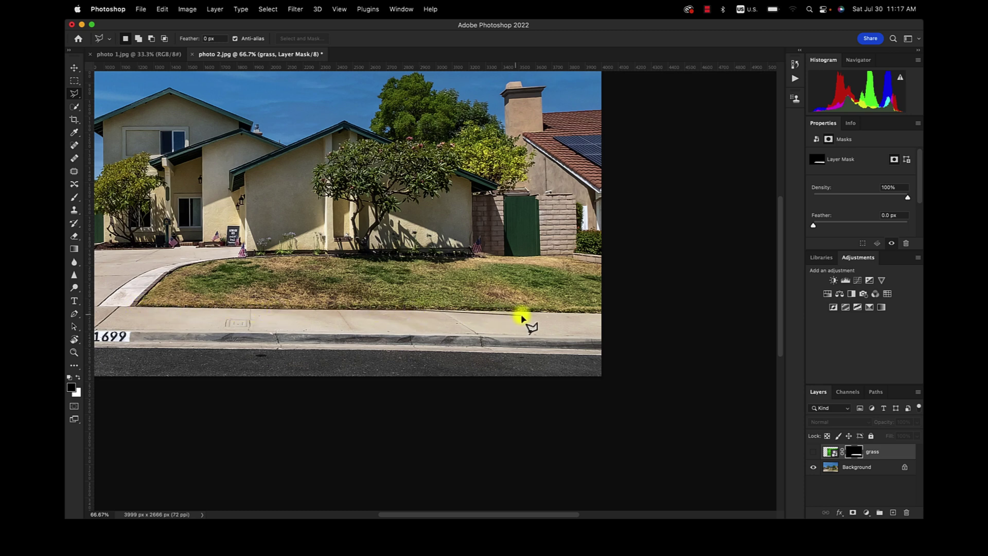
left_click(604, 313)
left_click(612, 386)
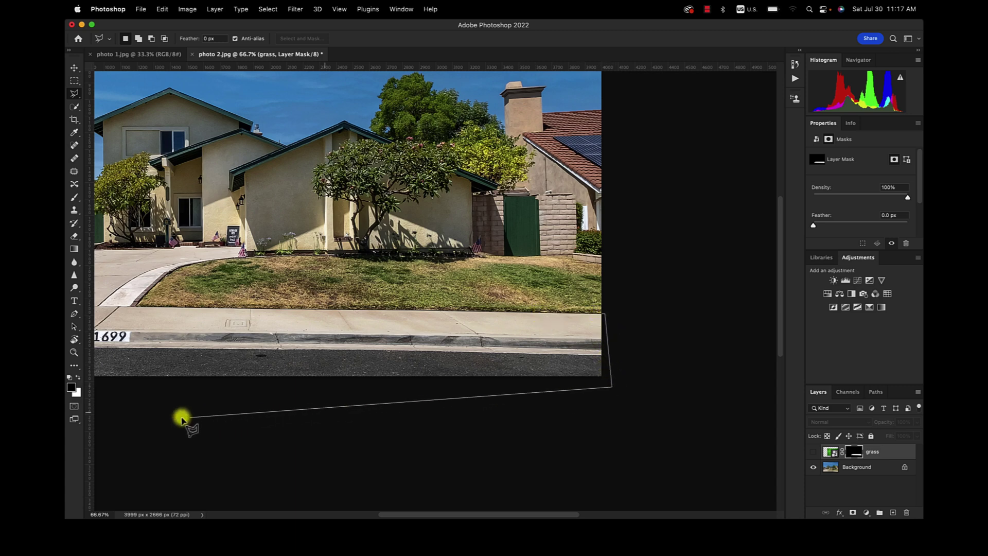
left_click(158, 416)
left_click(122, 347)
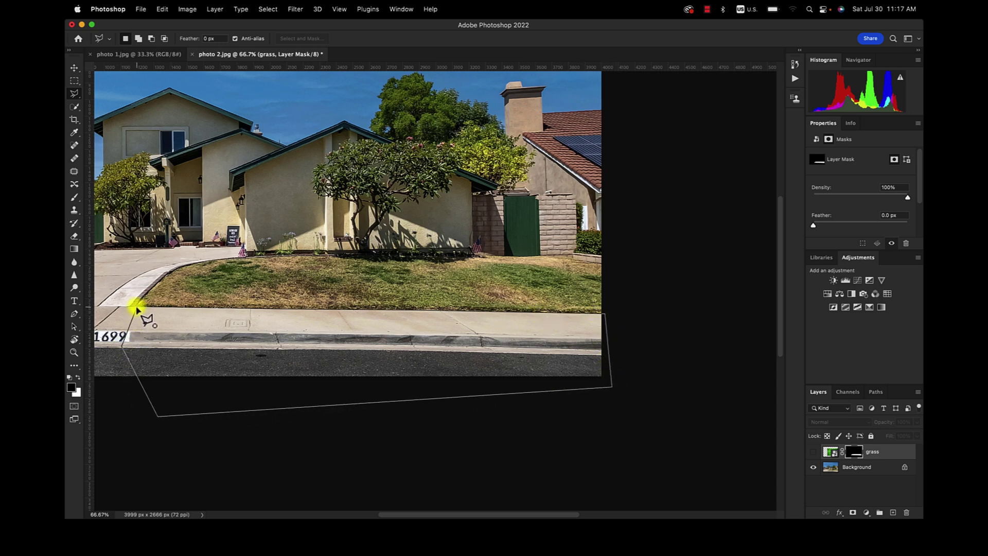
left_click(137, 307)
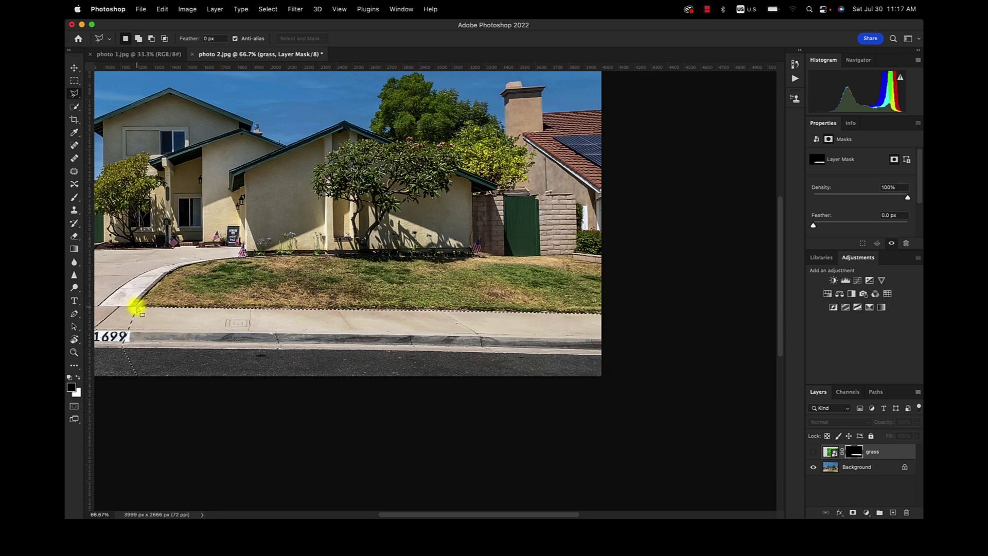
- Show the grass, paint out the green spill on the selected sidewalk, and deselect
left_click(814, 452)
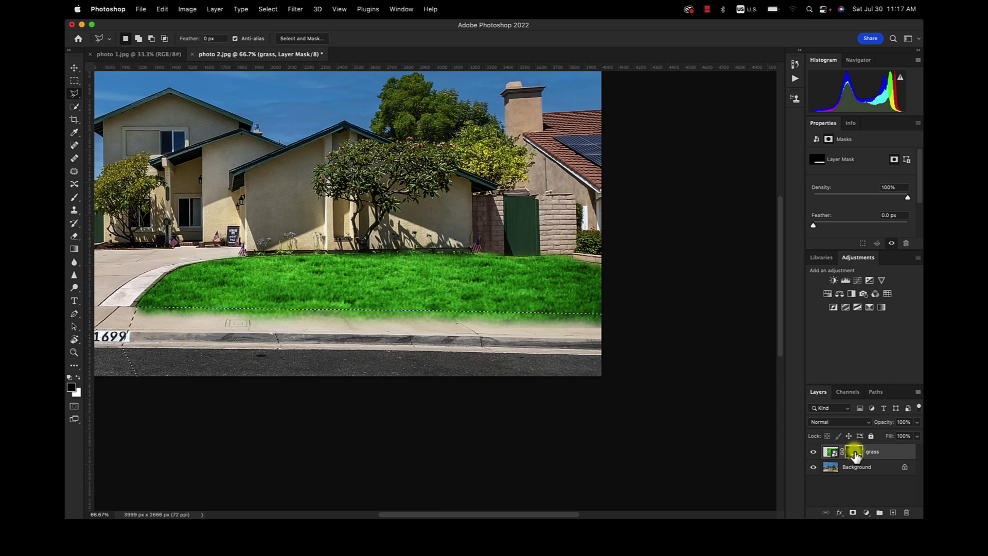
left_click(75, 199)
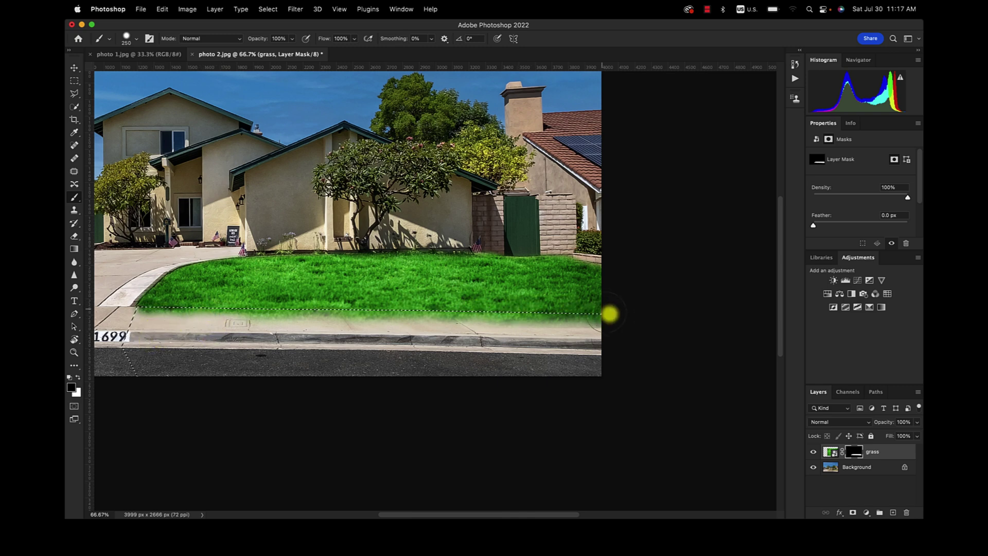
left_click_drag(148, 317, 654, 319)
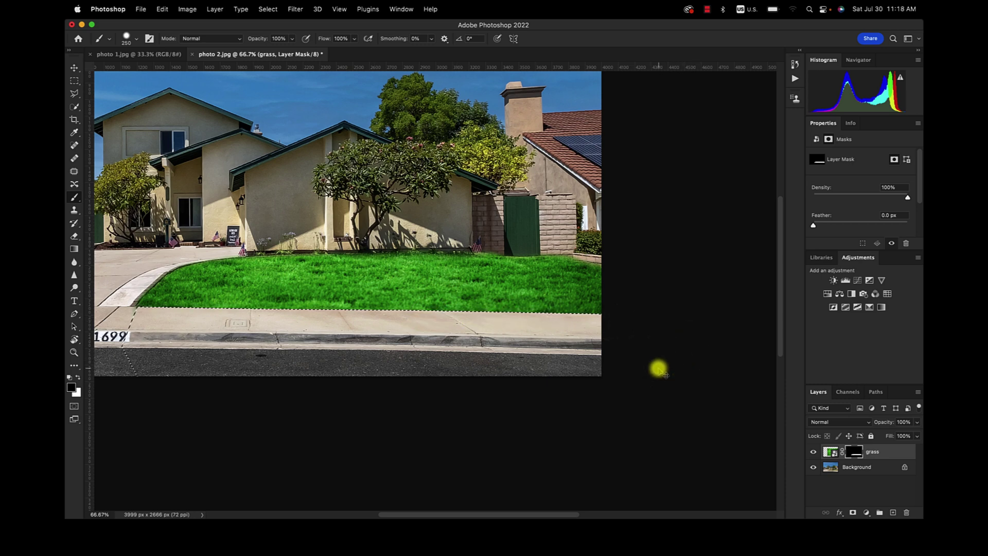
key("super+d")
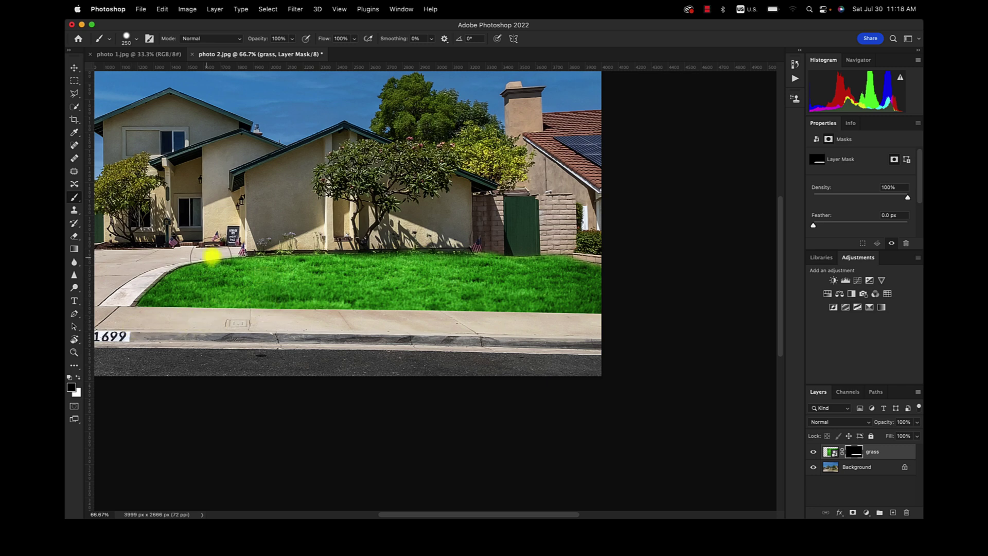
- Set the grass layer's opacity to 58% and toggle it off and on to compare
left_click_drag(212, 250, 354, 274)
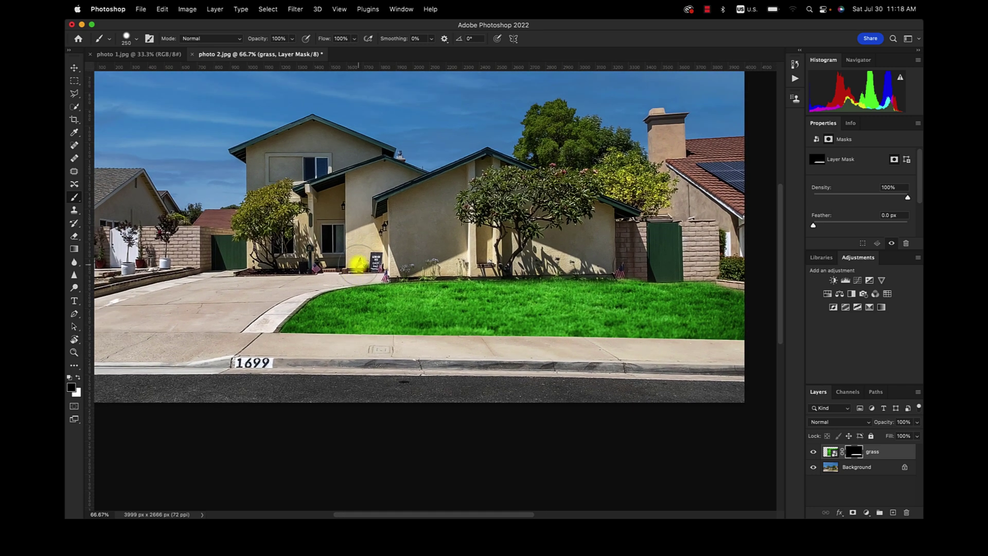
scroll(367, 278, "down", 3)
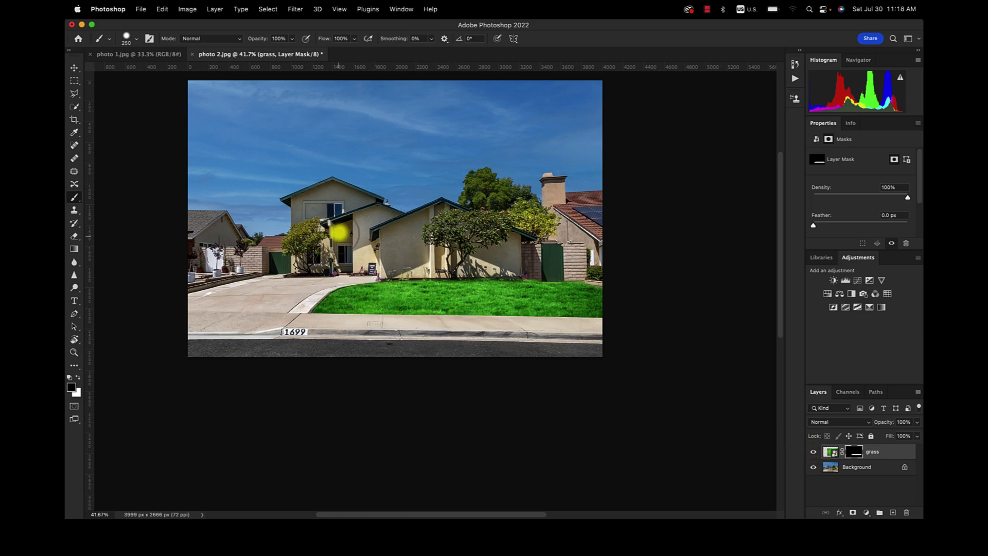
left_click(830, 453)
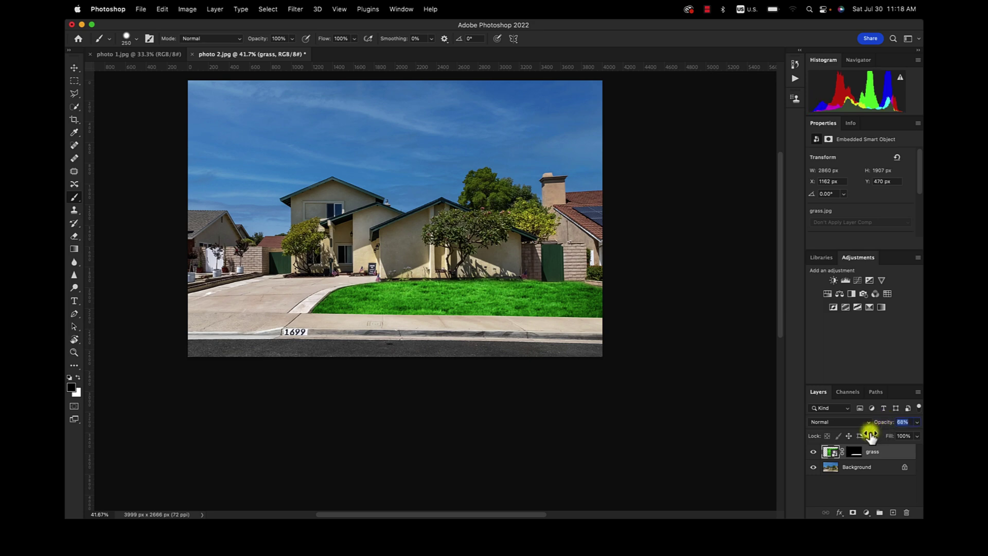
left_click_drag(870, 435, 866, 436)
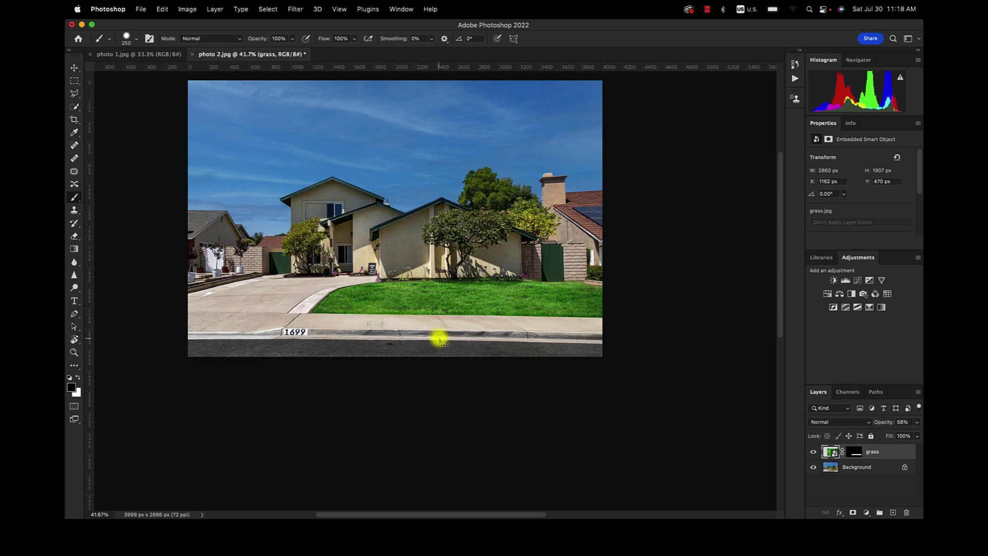
scroll(439, 340, "up", 3)
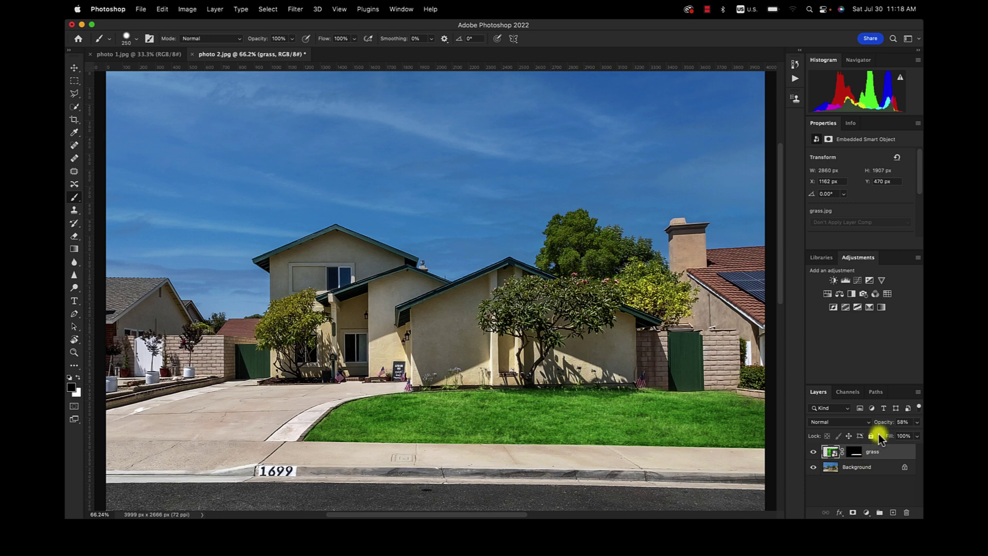
left_click(814, 451)
left_click(814, 452)
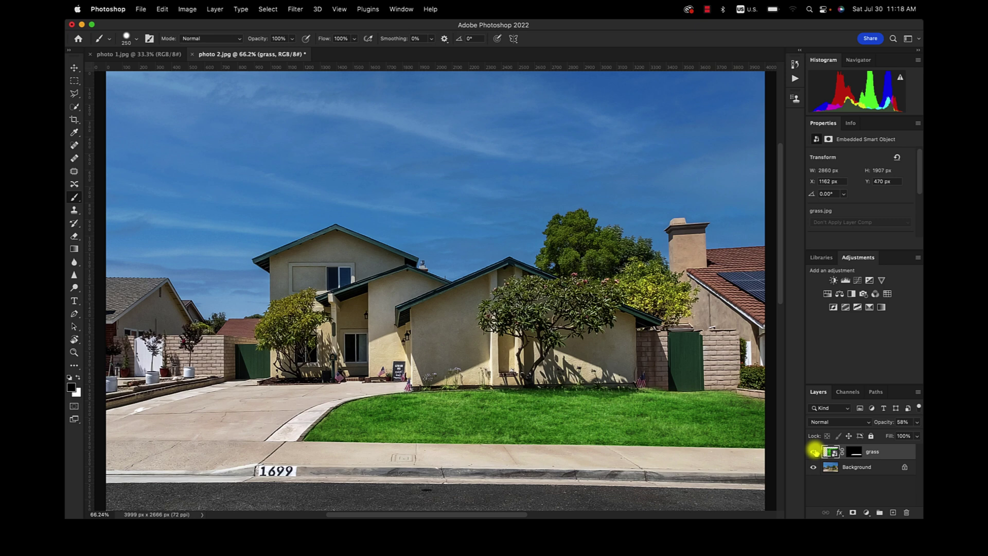
- Delete the grass layer's mask in photo 2.jpg and set its opacity back to 100%
left_click(123, 53)
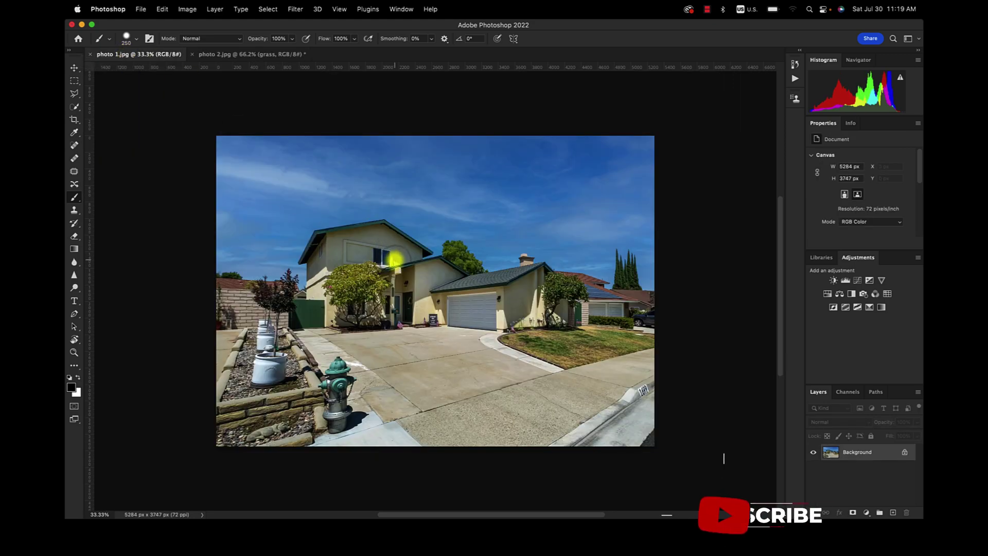
left_click(240, 57)
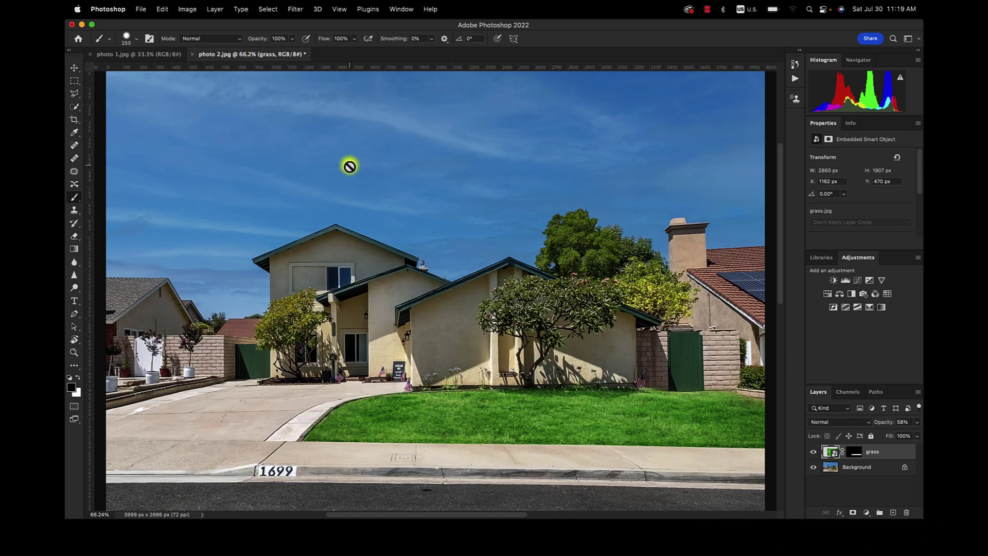
left_click(856, 453)
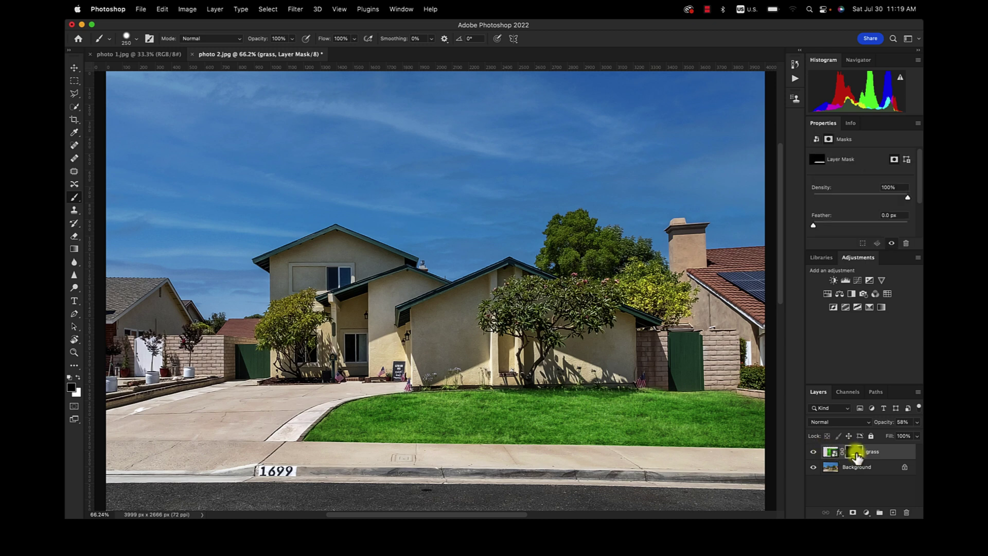
right_click(855, 452)
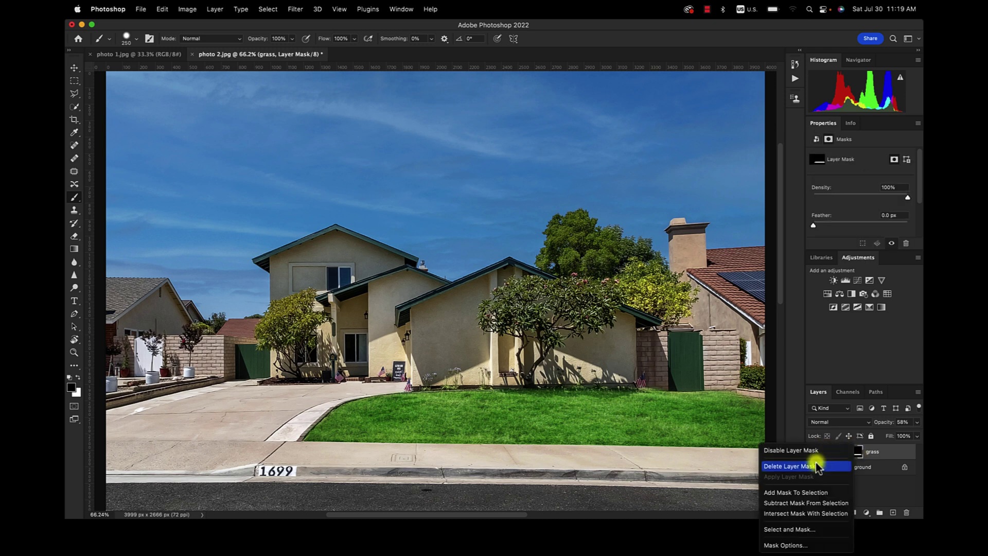
left_click(815, 466)
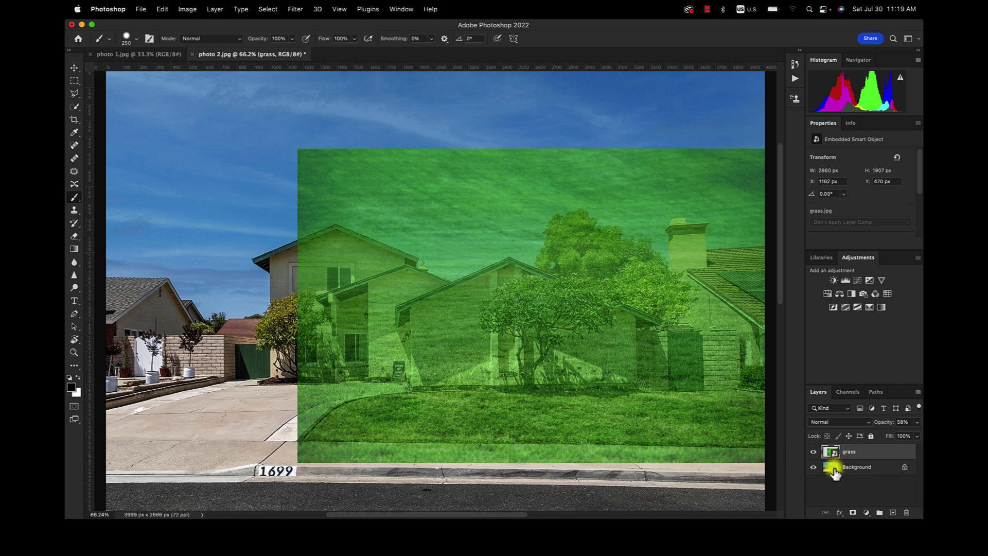
left_click_drag(885, 427, 920, 412)
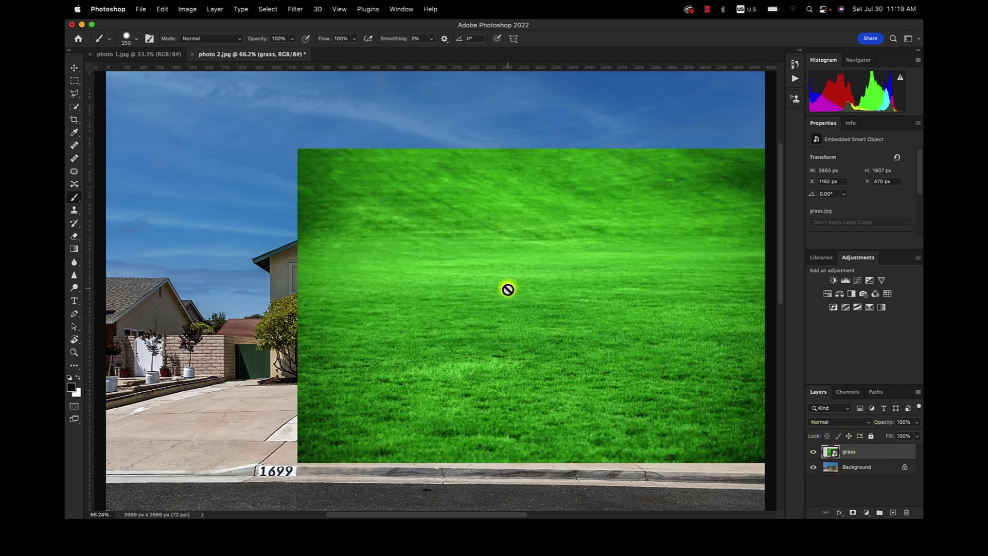
- Drag the grass layer into photo 1.jpg, place it over the right side at 72% opacity
key("v")
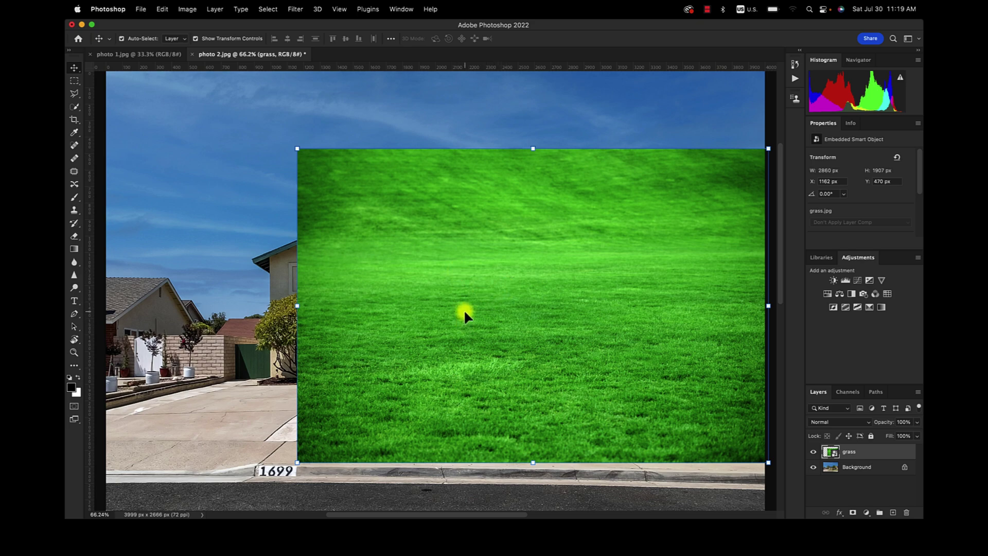
left_click_drag(485, 307, 149, 54)
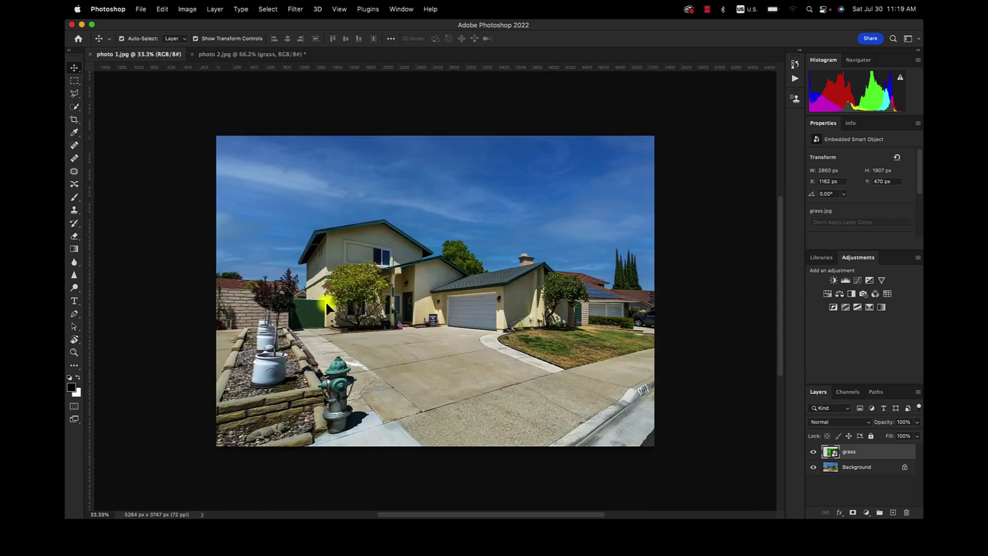
left_click_drag(326, 301, 568, 333)
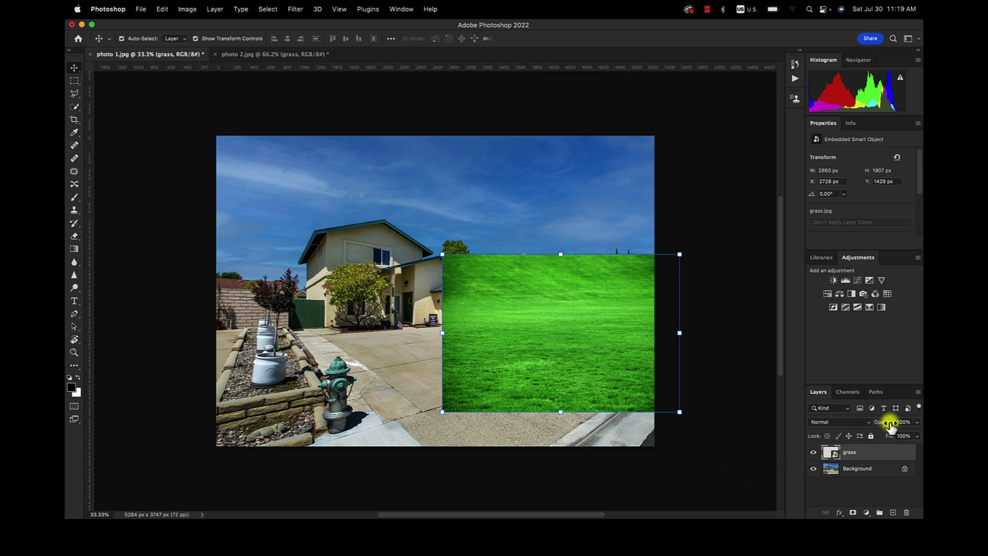
left_click_drag(885, 424, 875, 428)
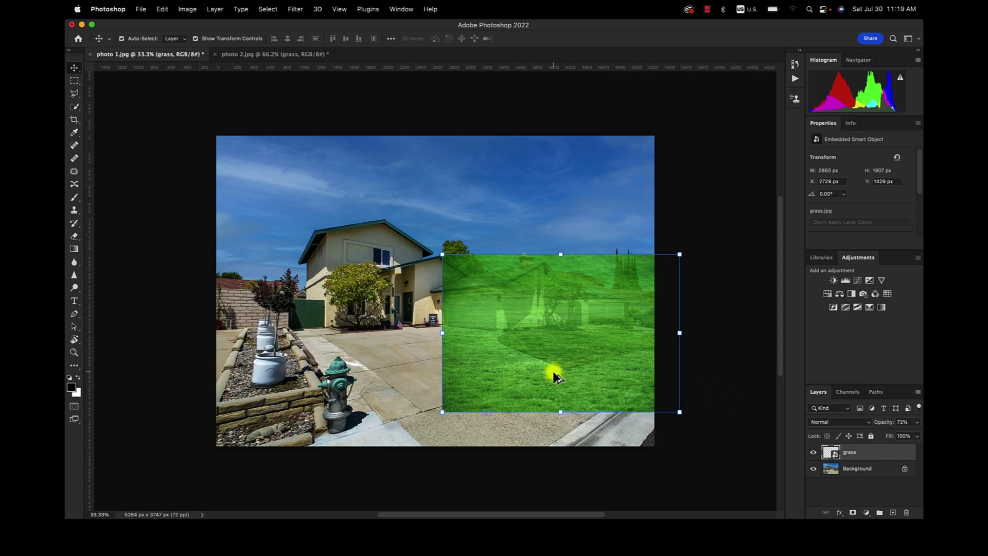
scroll(553, 372, "up", 2)
- Zoom in, shrink the grass to roughly 28%, and move it over the front lawn
scroll(554, 367, "up", 2)
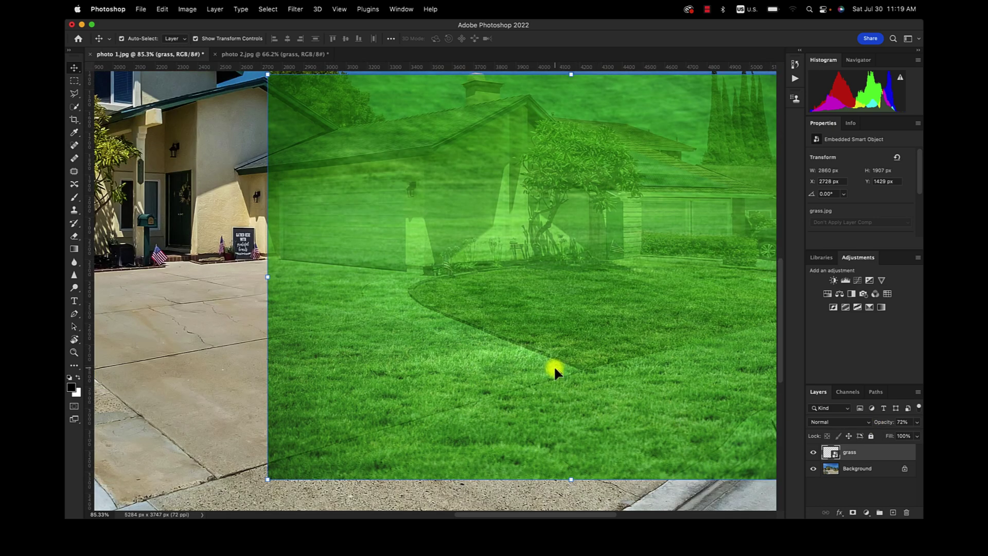
left_click_drag(637, 300, 505, 288)
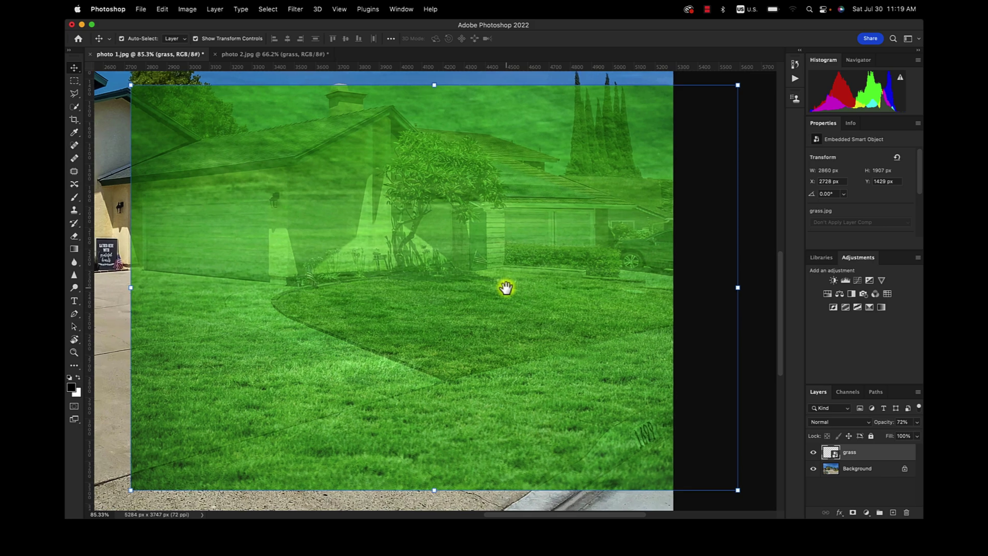
left_click_drag(738, 86, 430, 291)
left_click_drag(354, 406, 507, 331)
- Refine the grass to about 34% scale, commit it, set 100% opacity, and add a layer mask
left_click_drag(611, 169, 700, 143)
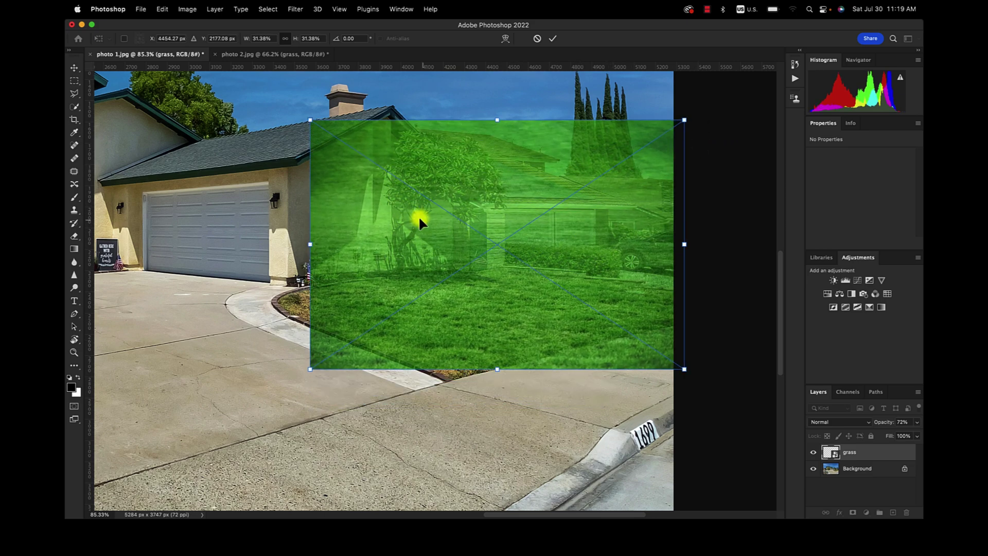
left_click_drag(309, 121, 258, 104)
left_click_drag(502, 302, 493, 320)
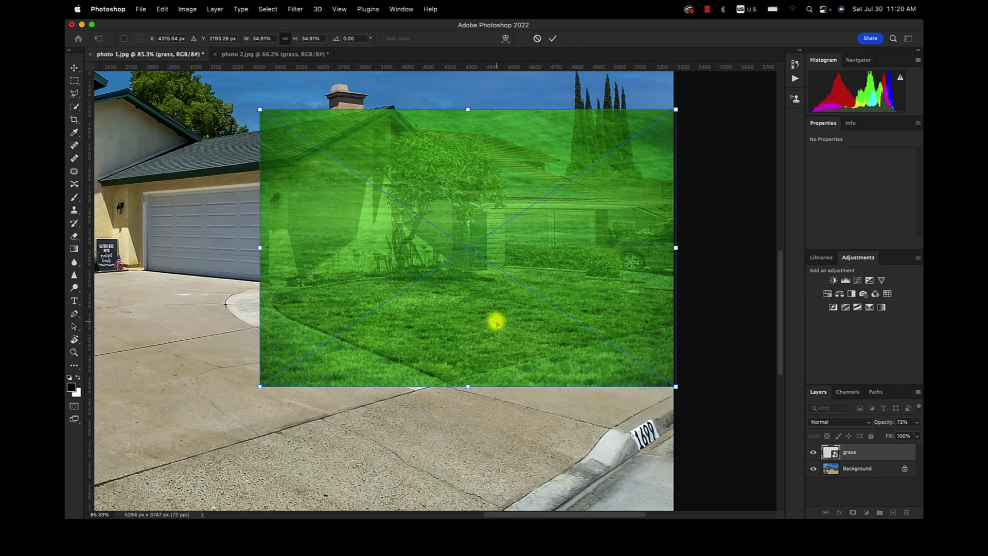
key("Return")
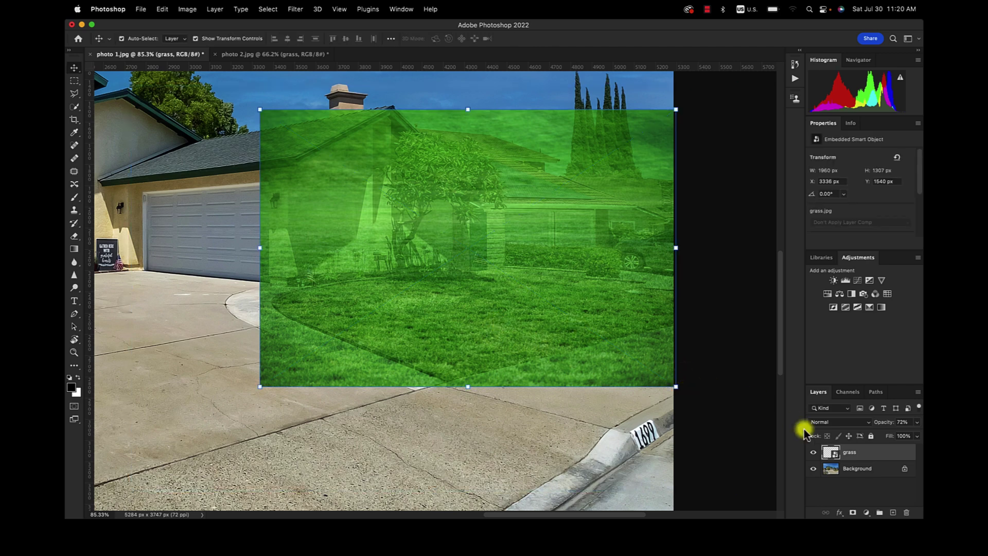
left_click_drag(878, 423, 908, 421)
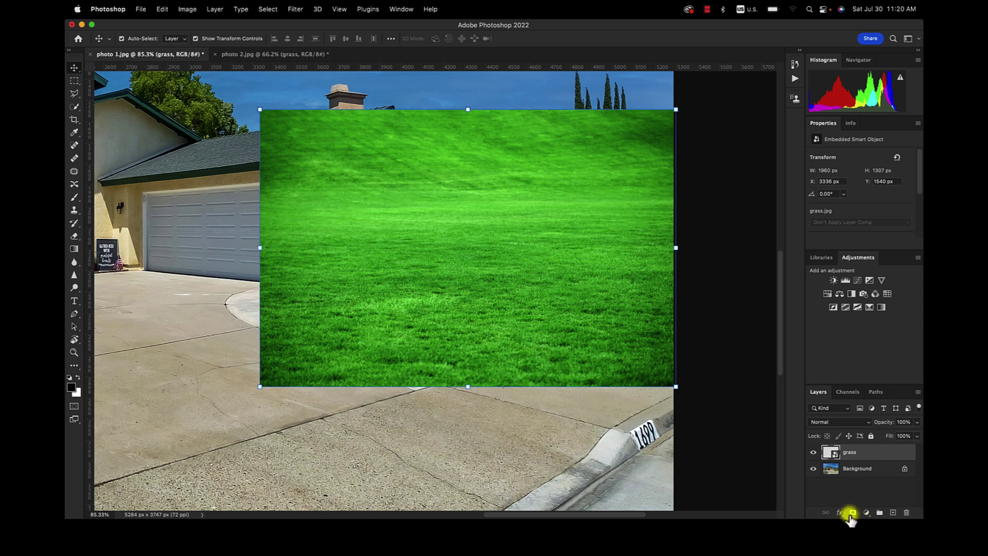
left_click(853, 512)
- Give the grass layer an all-black mask so the grass is hidden
key("super+i")
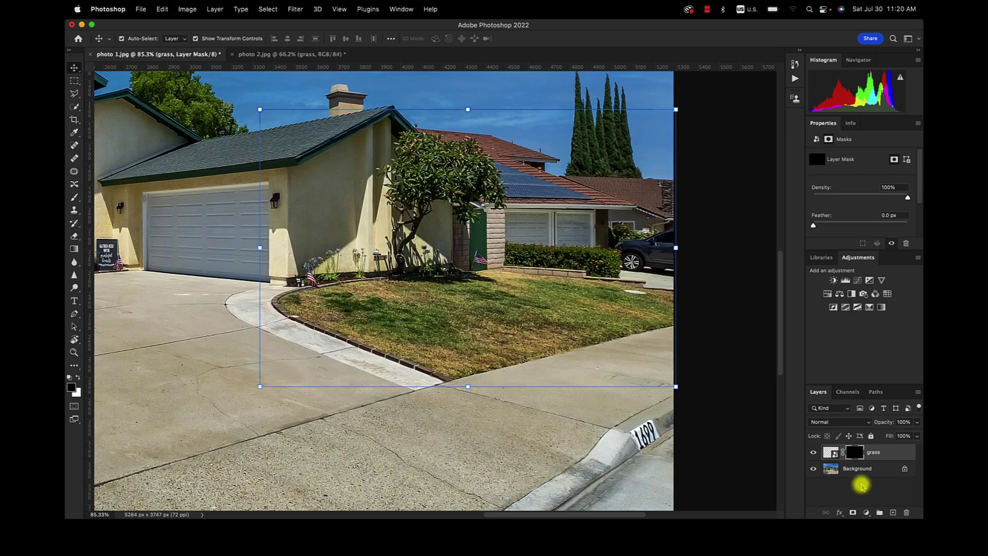
key("super+z")
key("super+z")
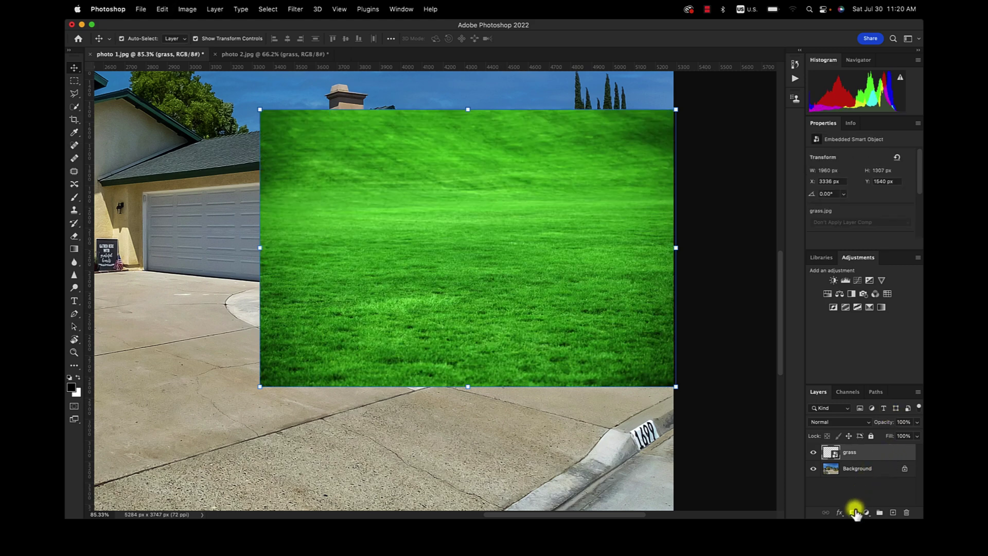
left_click(853, 512, "alt")
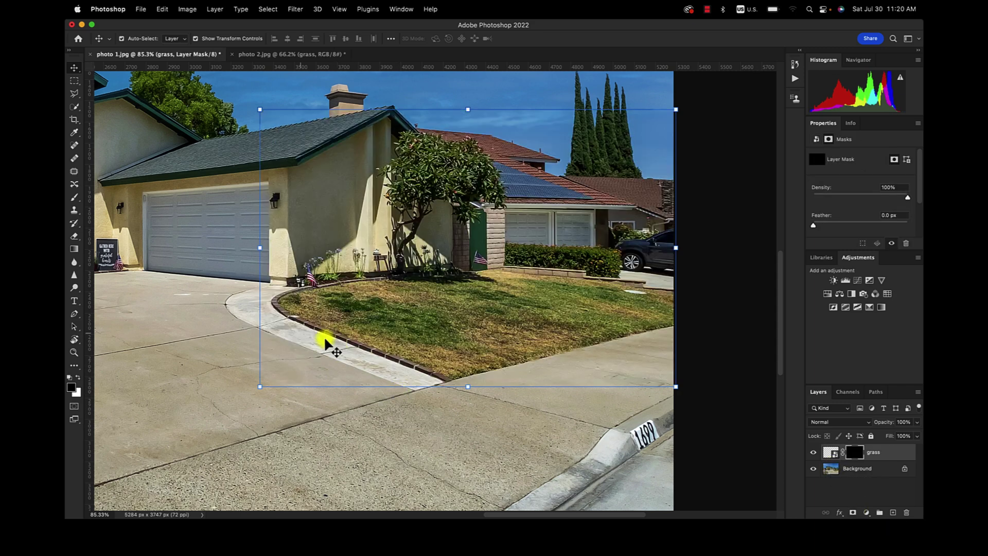
- Select the Brush tool at 250 px with white as the foreground colour
left_click(74, 198)
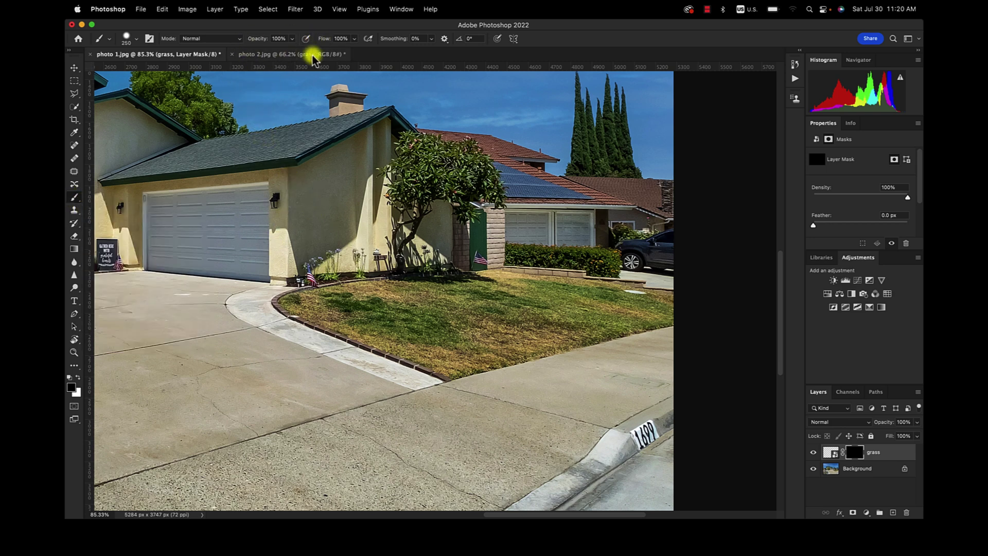
left_click(136, 39)
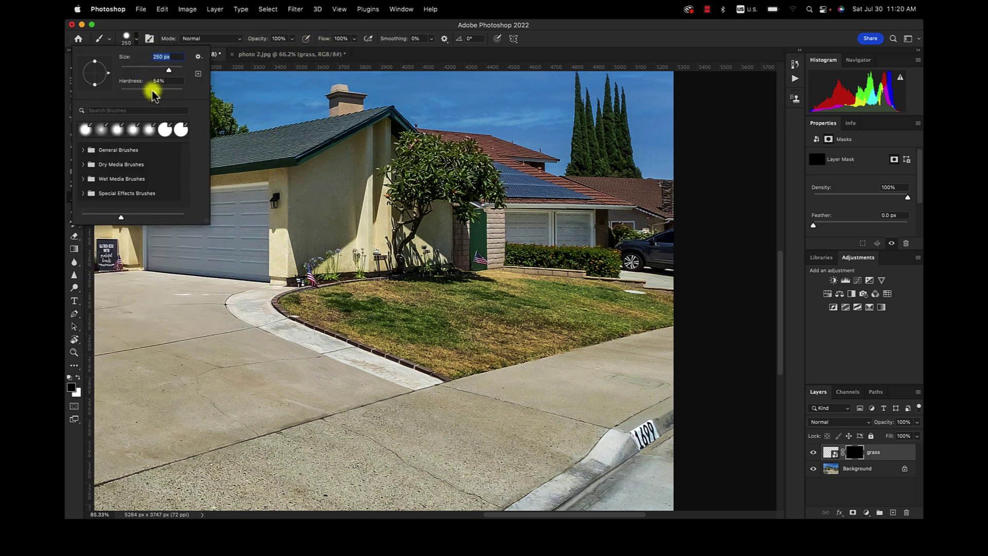
left_click(134, 37)
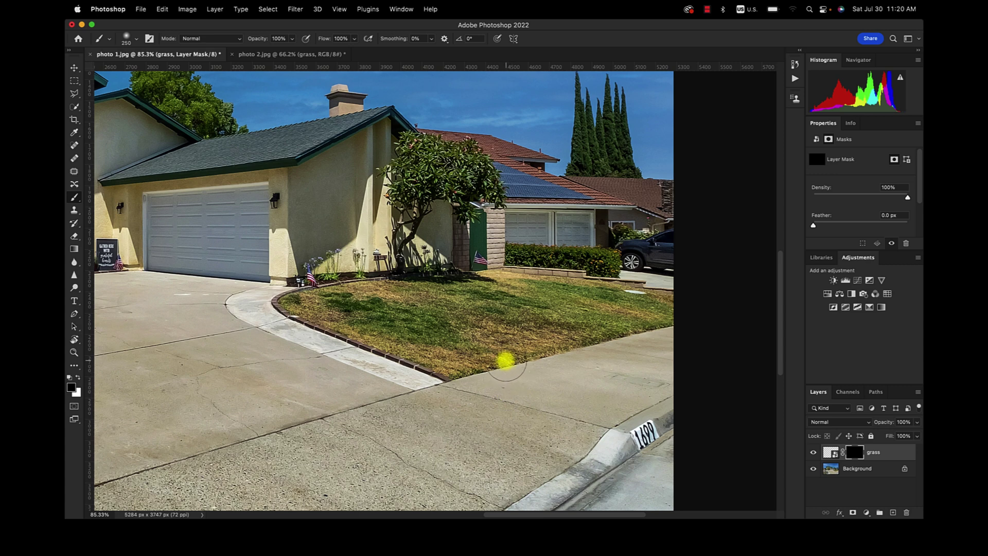
key("x")
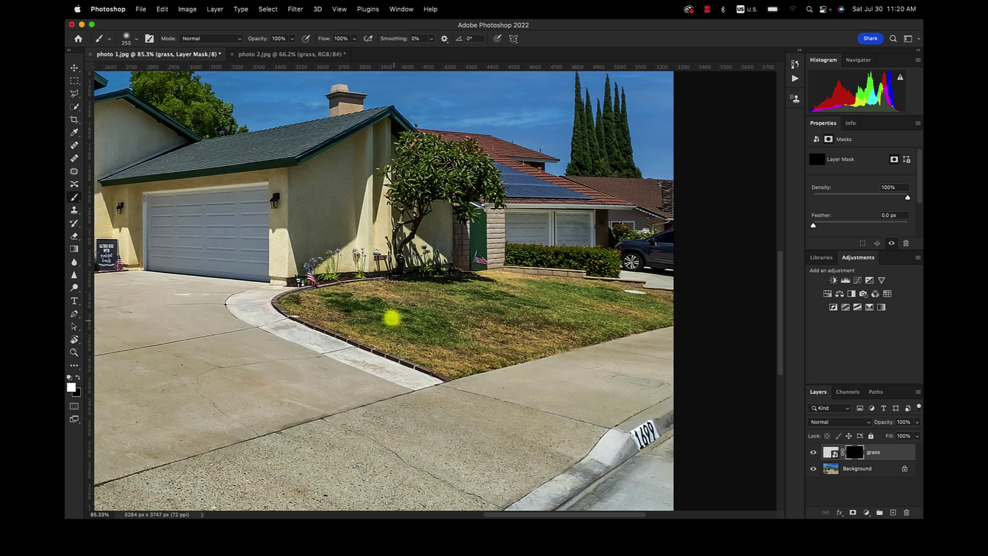
- Paint white across the whole brown lawn with a 150–200 brush to reveal the green grass
mouse_move(390, 320)
left_mouse_down()
mouse_move(443, 362)
mouse_move(613, 320)
left_mouse_up()
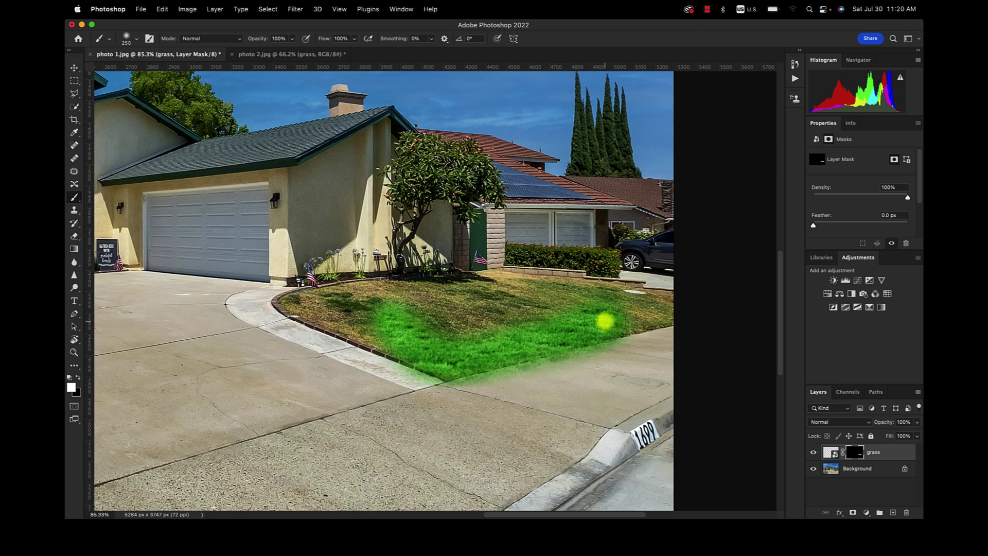
key("bracketleft")
key("bracketleft")
key("bracketleft")
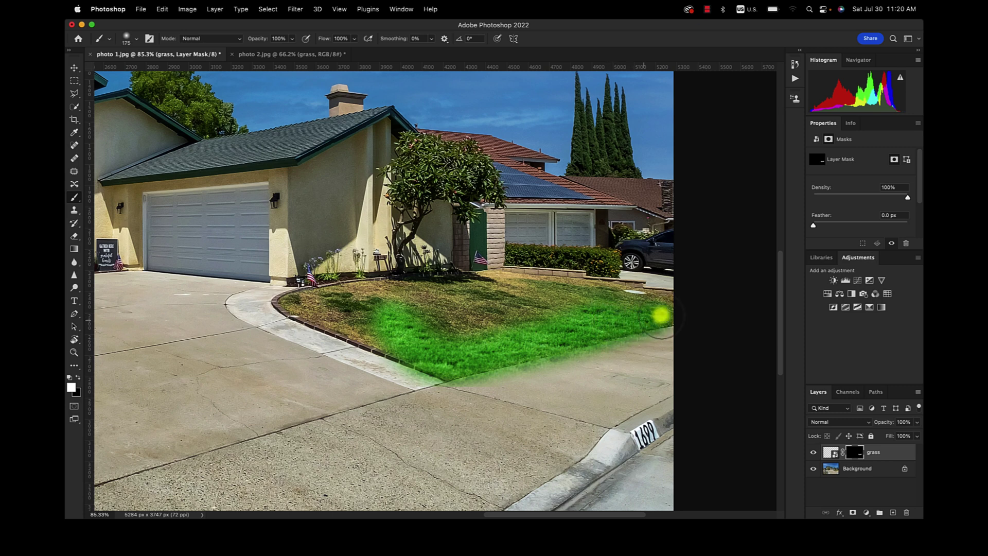
key("bracketright")
mouse_move(668, 308)
left_mouse_down()
mouse_move(498, 281)
mouse_move(424, 297)
mouse_move(451, 291)
mouse_move(309, 302)
left_mouse_up()
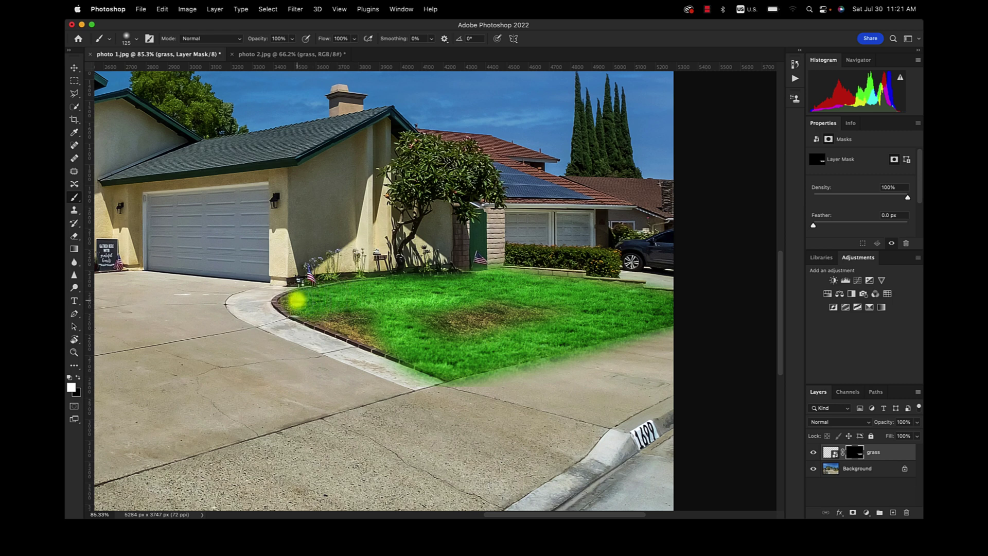
mouse_move(290, 301)
left_mouse_down()
mouse_move(367, 335)
mouse_move(359, 311)
mouse_move(339, 309)
mouse_move(409, 325)
mouse_move(427, 310)
mouse_move(420, 304)
mouse_move(426, 328)
mouse_move(489, 306)
mouse_move(559, 311)
mouse_move(464, 329)
mouse_move(452, 349)
mouse_move(406, 329)
mouse_move(521, 342)
mouse_move(453, 358)
mouse_move(447, 370)
mouse_move(514, 331)
mouse_move(626, 320)
left_mouse_up()
key("bracketright")
key("bracketright")
key("bracketright")
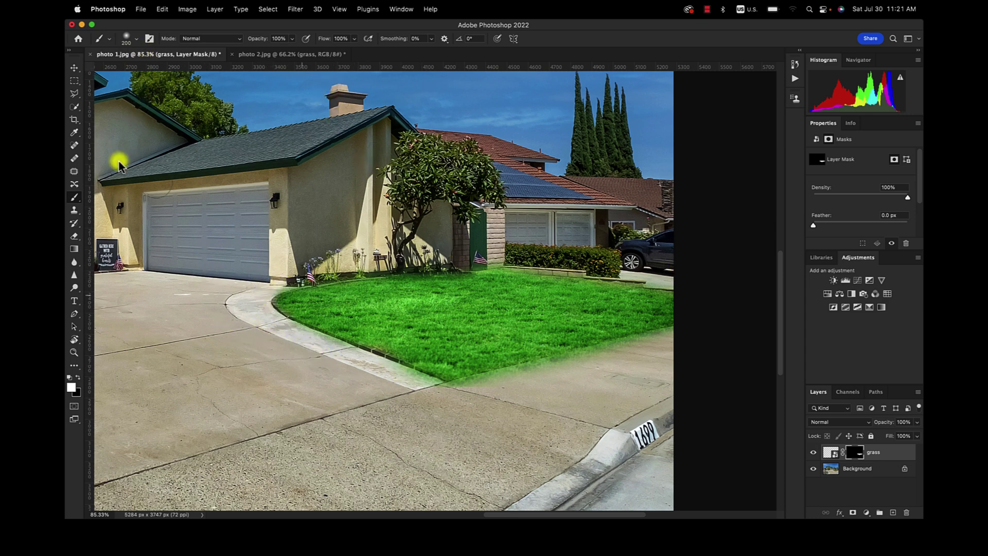
- Make the brush edge harder, set black as the foreground colour, and enlarge the brush to 250
left_click(109, 39)
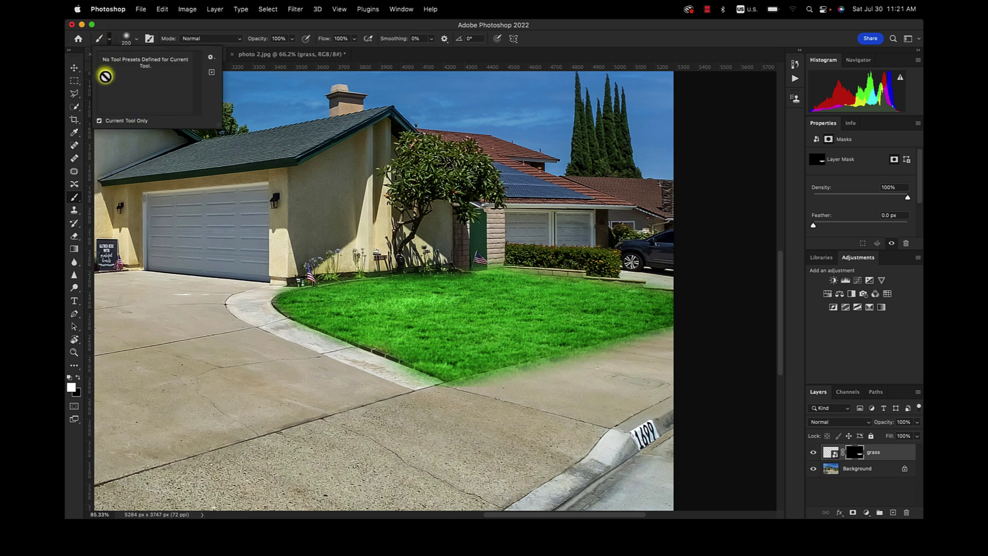
left_click(110, 39)
left_click(126, 39)
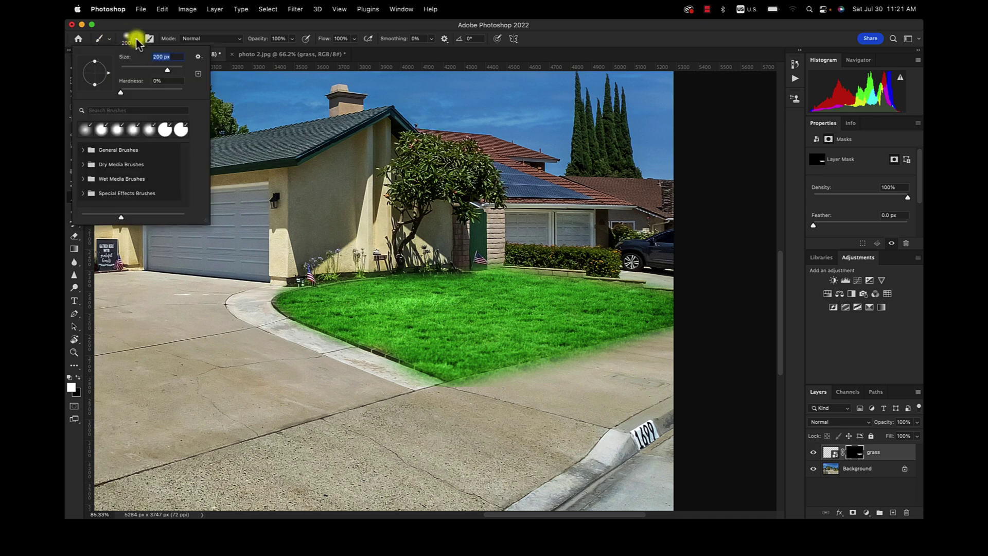
left_click_drag(129, 91, 152, 94)
left_click(134, 40)
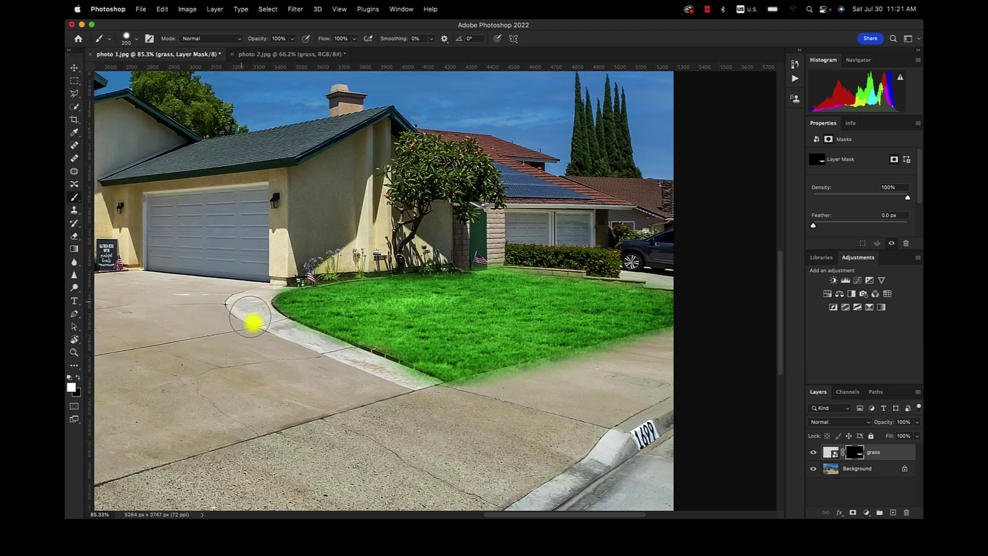
left_click(77, 383)
left_click(189, 402)
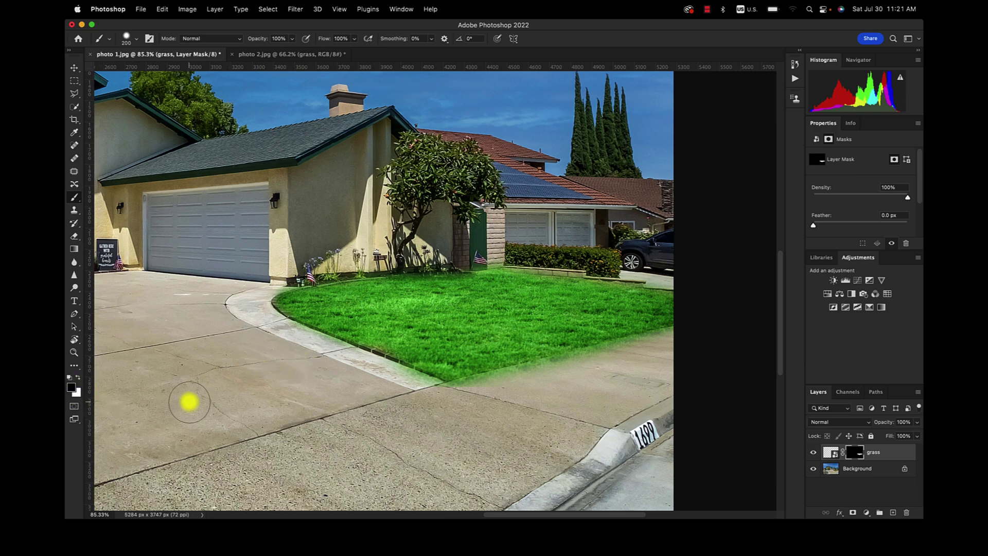
mouse_move(190, 402)
left_mouse_down()
mouse_move(233, 272)
mouse_move(264, 267)
mouse_move(272, 249)
mouse_move(427, 232)
mouse_move(228, 251)
mouse_move(179, 295)
mouse_move(230, 310)
mouse_move(251, 340)
mouse_move(315, 377)
mouse_move(295, 372)
mouse_move(282, 356)
mouse_move(423, 412)
mouse_move(357, 406)
mouse_move(595, 456)
mouse_move(538, 400)
mouse_move(284, 268)
mouse_move(69, 99)
mouse_move(93, 98)
left_mouse_up()
key("]")
key("]")
key("]")
key("]")
key("]")
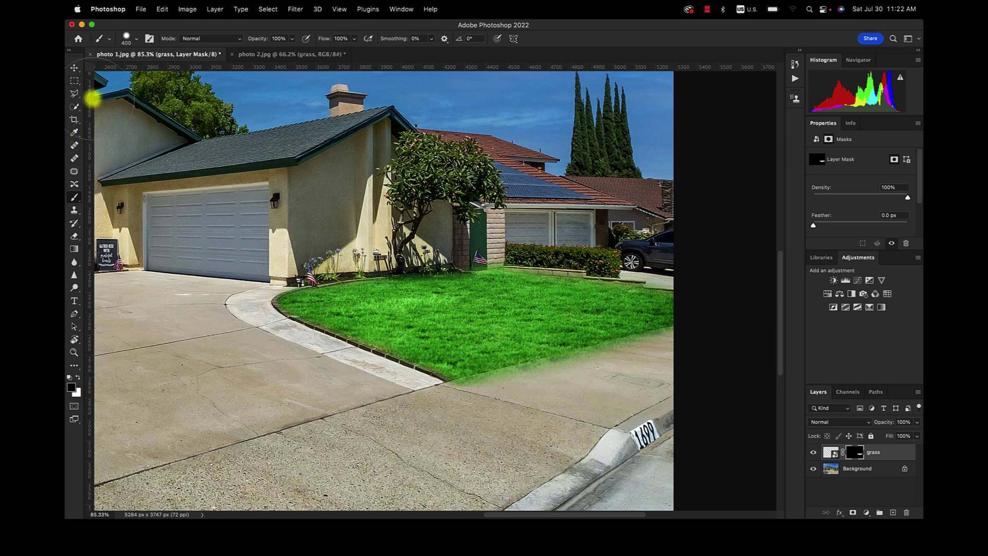
- Lasso the sidewalk below the lawn edge, paint out the green spill in black, and deselect
left_click(75, 94)
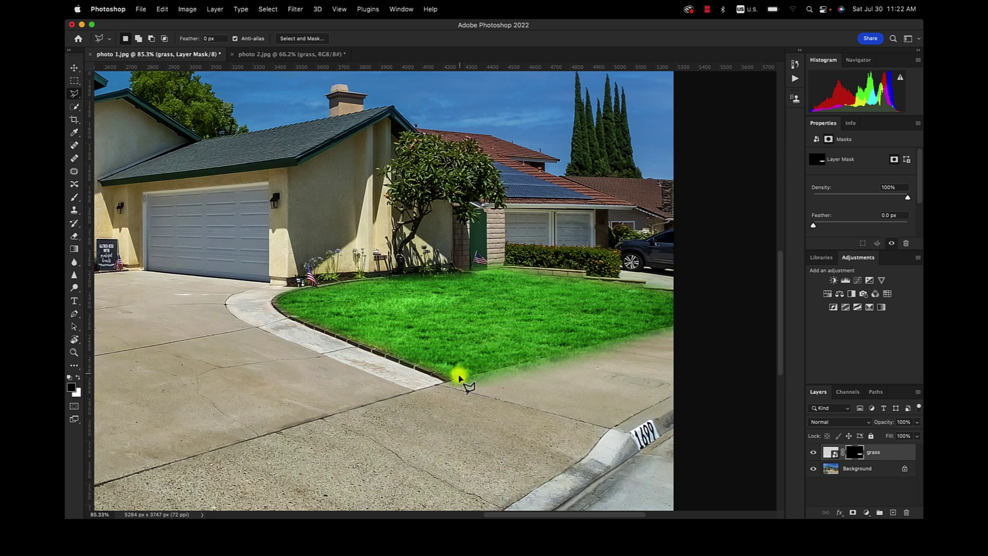
mouse_move(453, 382)
left_mouse_down()
mouse_move(676, 326)
mouse_move(688, 373)
mouse_move(654, 408)
mouse_move(625, 418)
mouse_move(468, 434)
mouse_move(393, 408)
mouse_move(451, 387)
left_mouse_up()
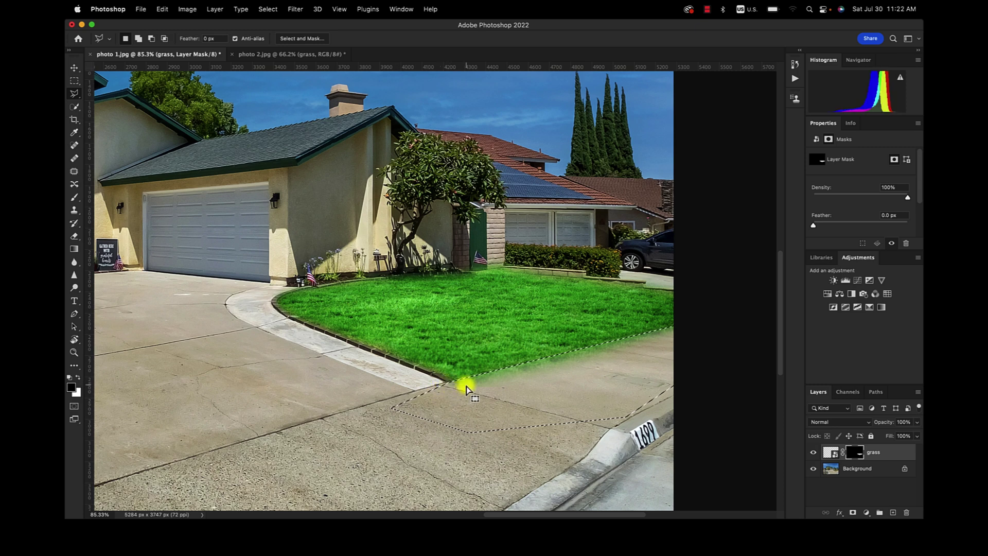
key("b")
left_click_drag(457, 388, 703, 317)
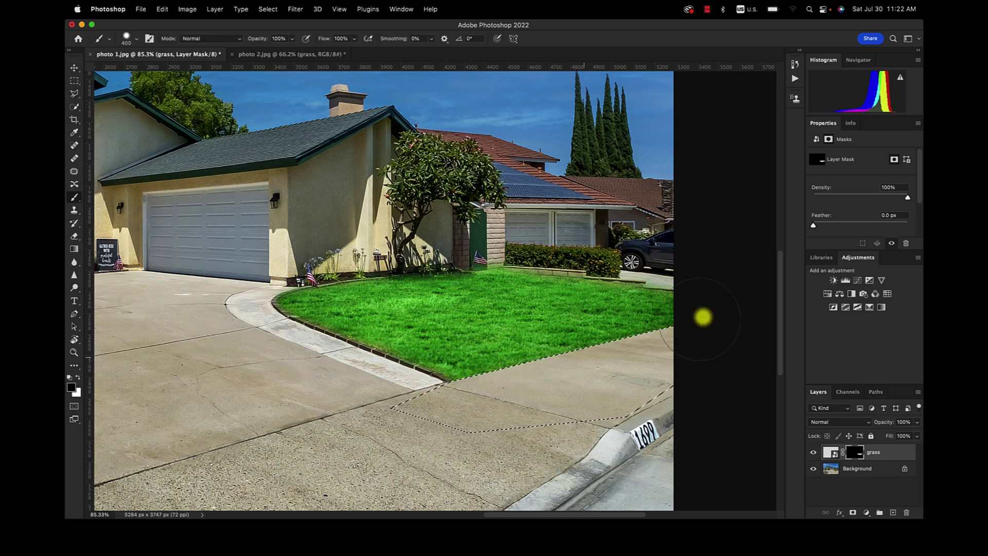
key("super+d")
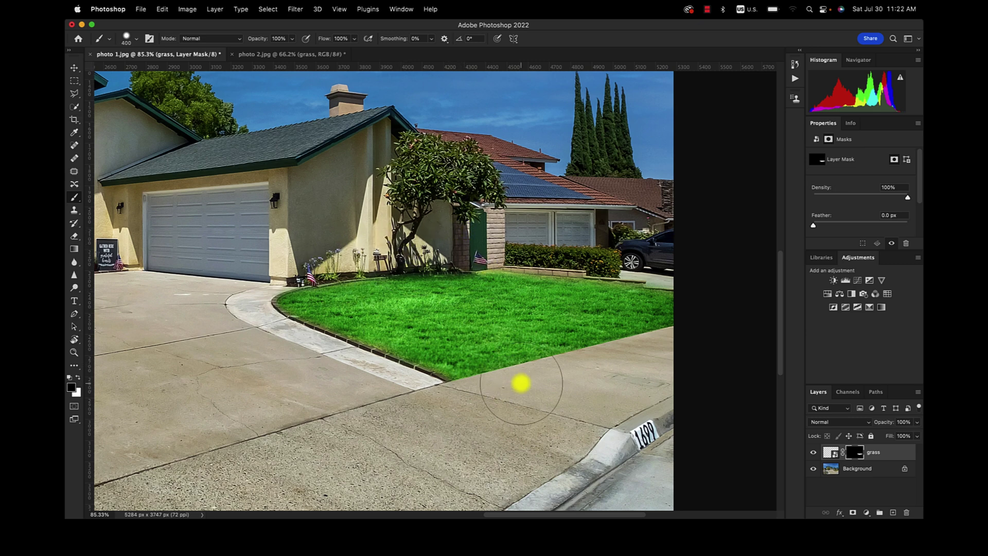
left_click(830, 453)
- Lower the grass layer's opacity to about 71% and toggle its visibility to compare
left_click_drag(881, 426, 858, 426)
key("super+0")
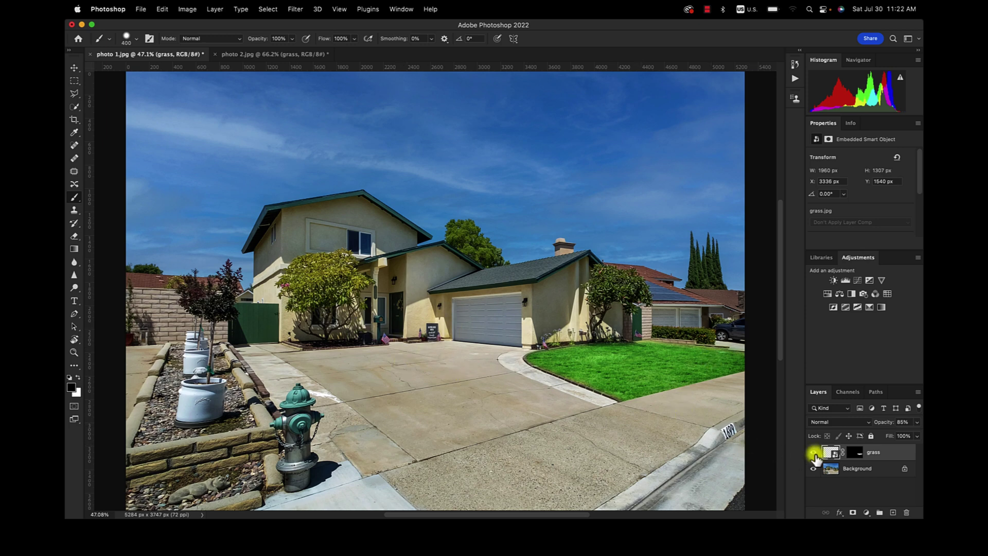
left_click_drag(884, 426, 881, 427)
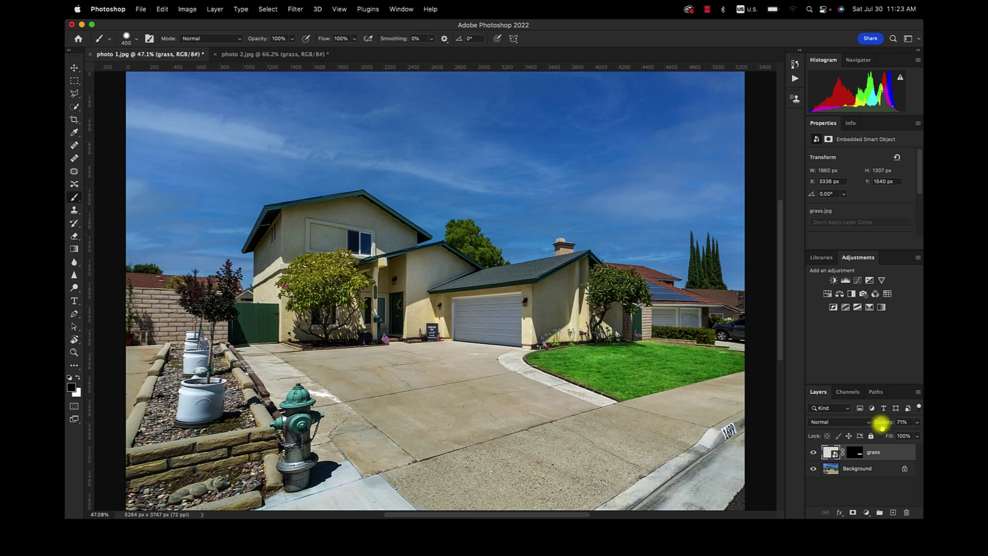
left_click(814, 452)
left_click(813, 453)
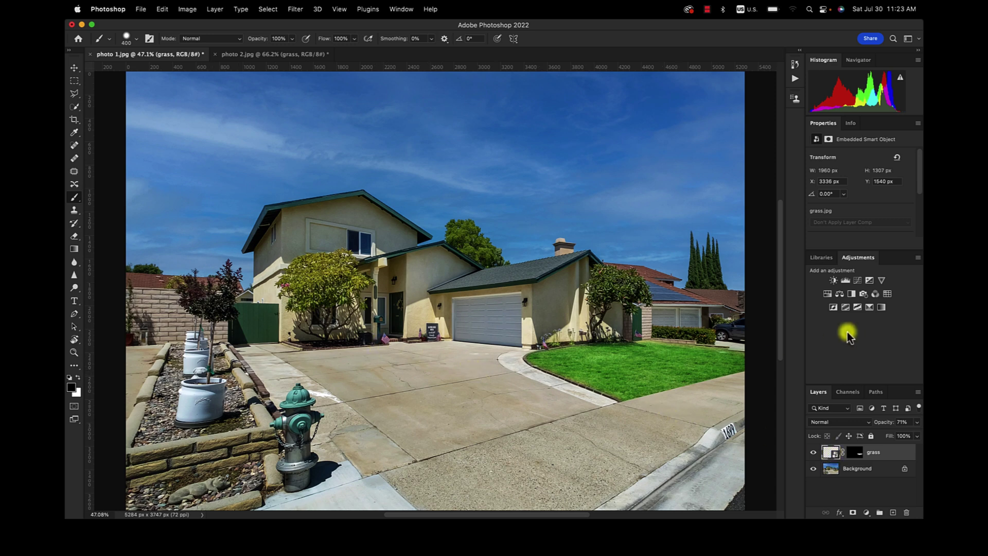
- Add a Brightness/Contrast adjustment clipped to the grass layer and lower its Brightness
left_click(834, 281)
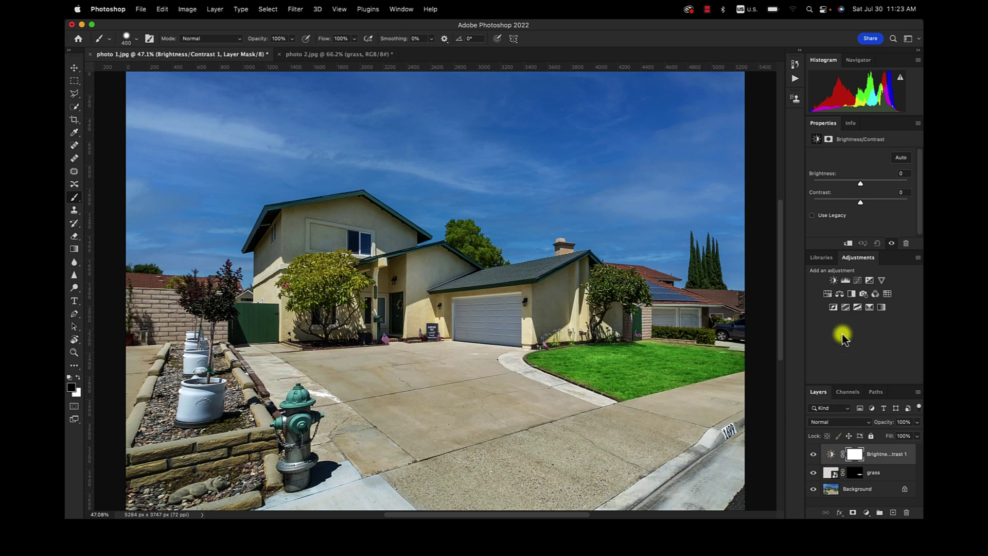
left_click(846, 243)
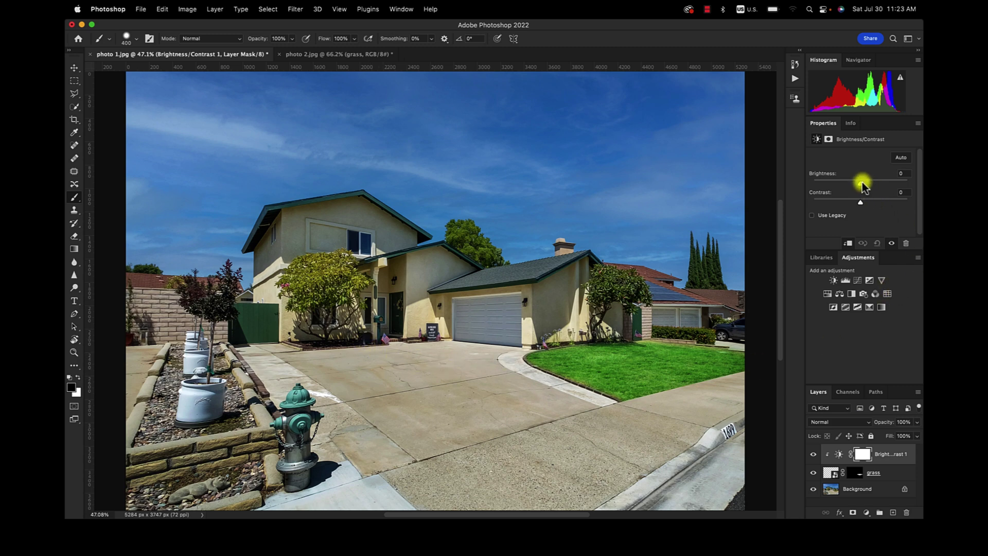
mouse_move(863, 183)
left_mouse_down()
mouse_move(817, 189)
mouse_move(921, 183)
mouse_move(859, 184)
left_mouse_up()
left_click_drag(859, 183, 851, 186)
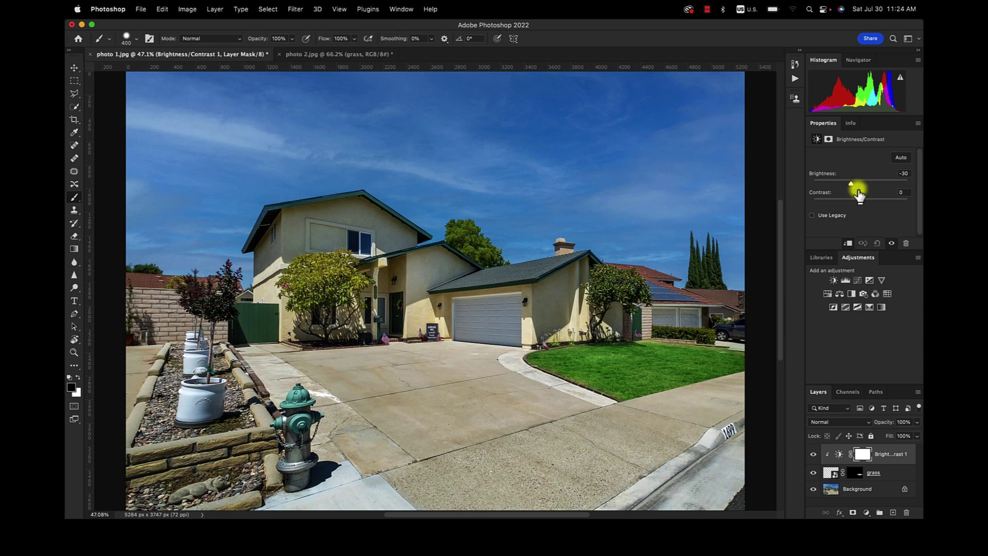
- Toggle the adjustment to compare, then settle the Brightness at -13
left_click(814, 454)
left_click(814, 453)
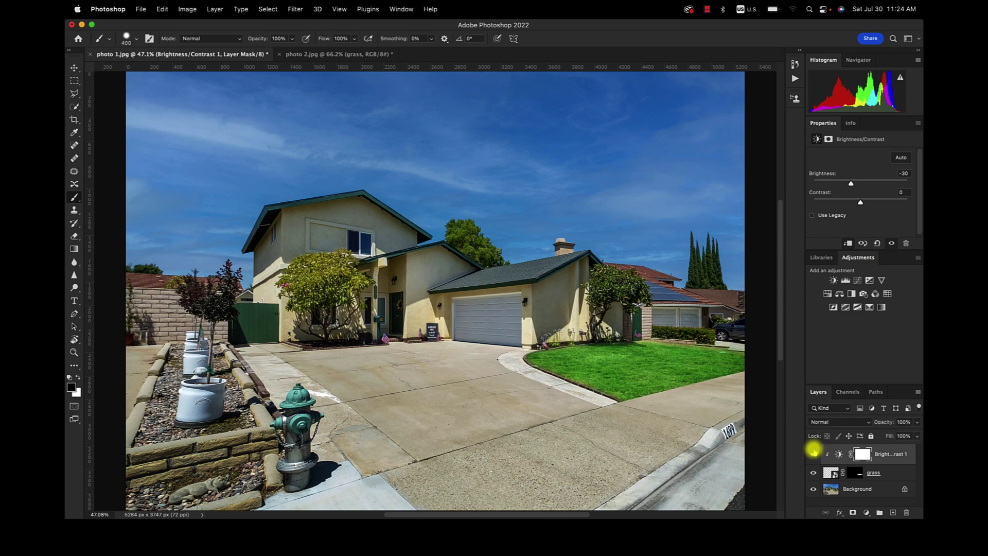
left_click(814, 452)
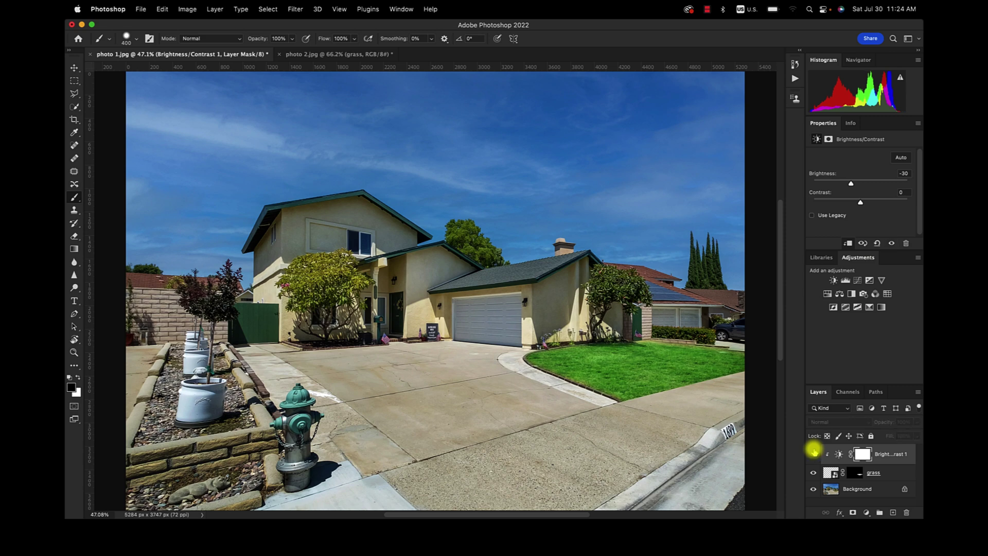
left_click(813, 452)
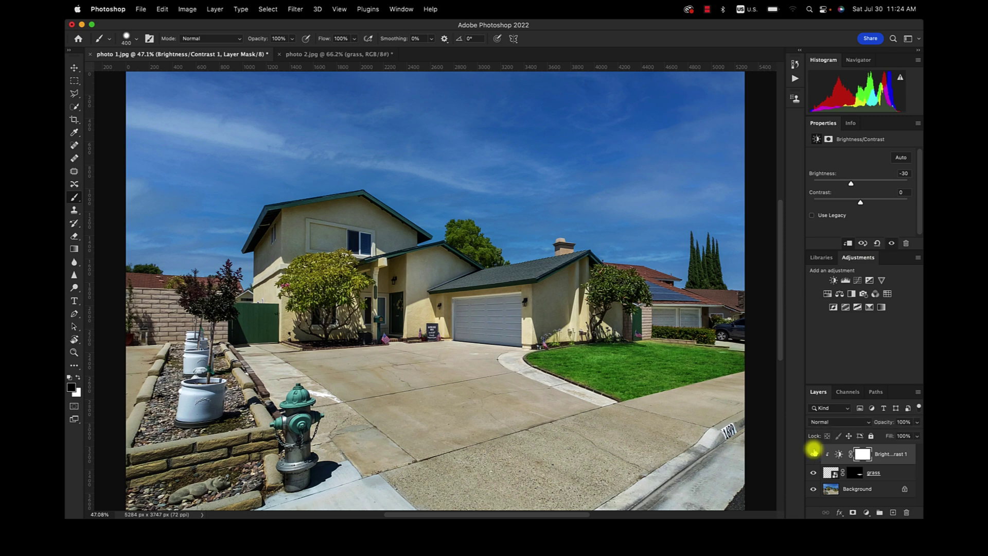
key("super+z")
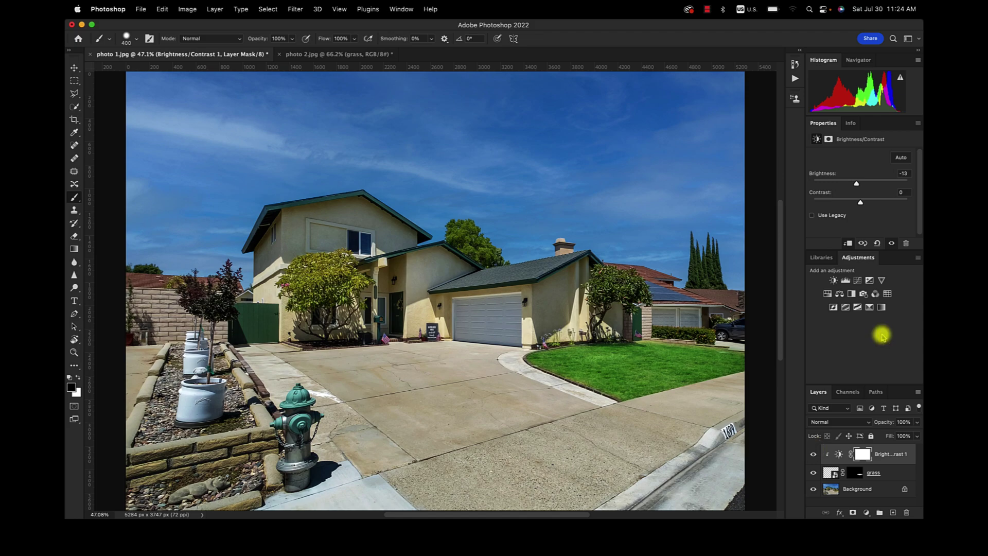